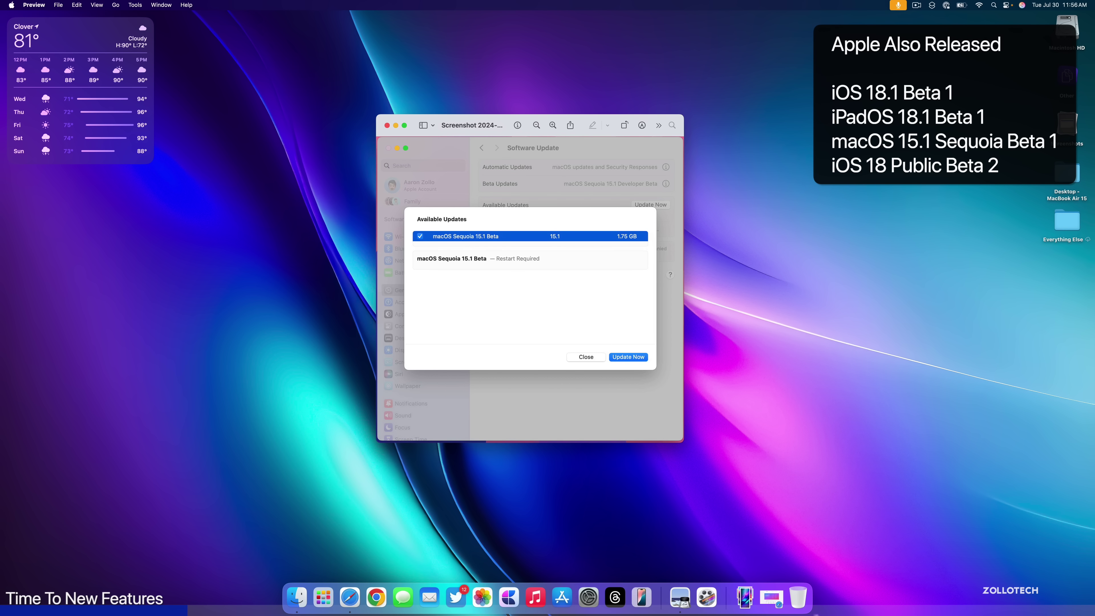
# - Reveal the macOS 15.1 Beta build number (24B5009l) in About This Mac and highlight it
pyautogui.click(776, 606)
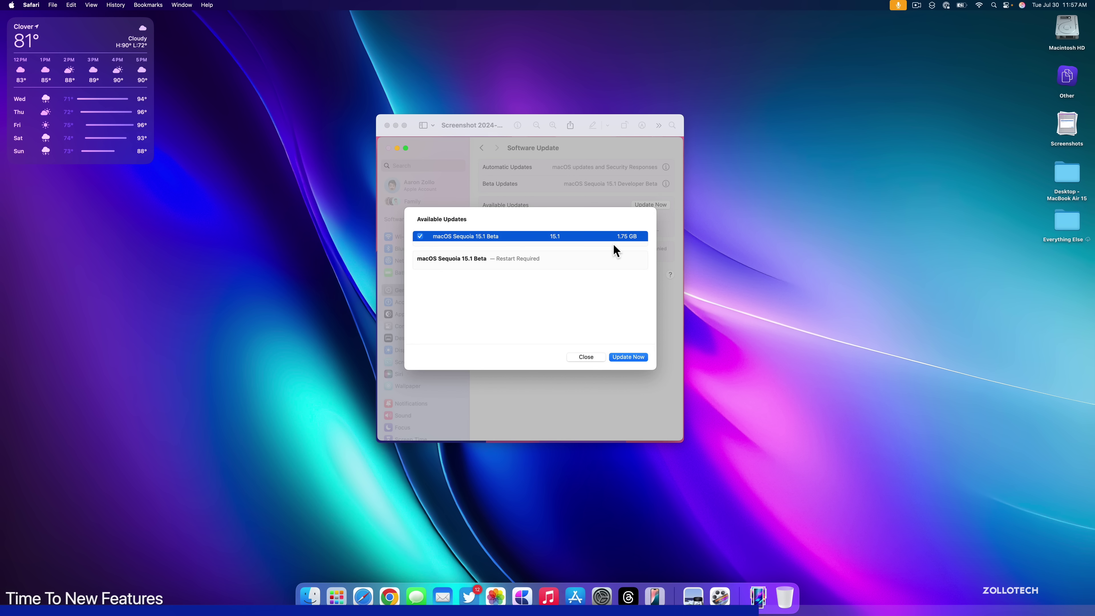
pyautogui.click(12, 6)
pyautogui.click(17, 18)
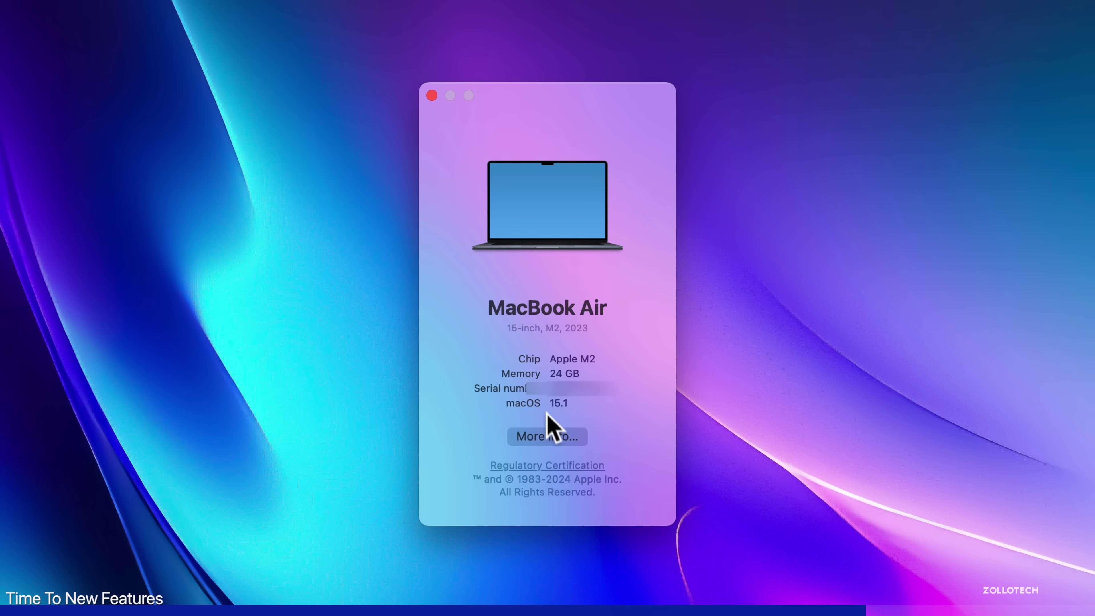
pyautogui.click(560, 403)
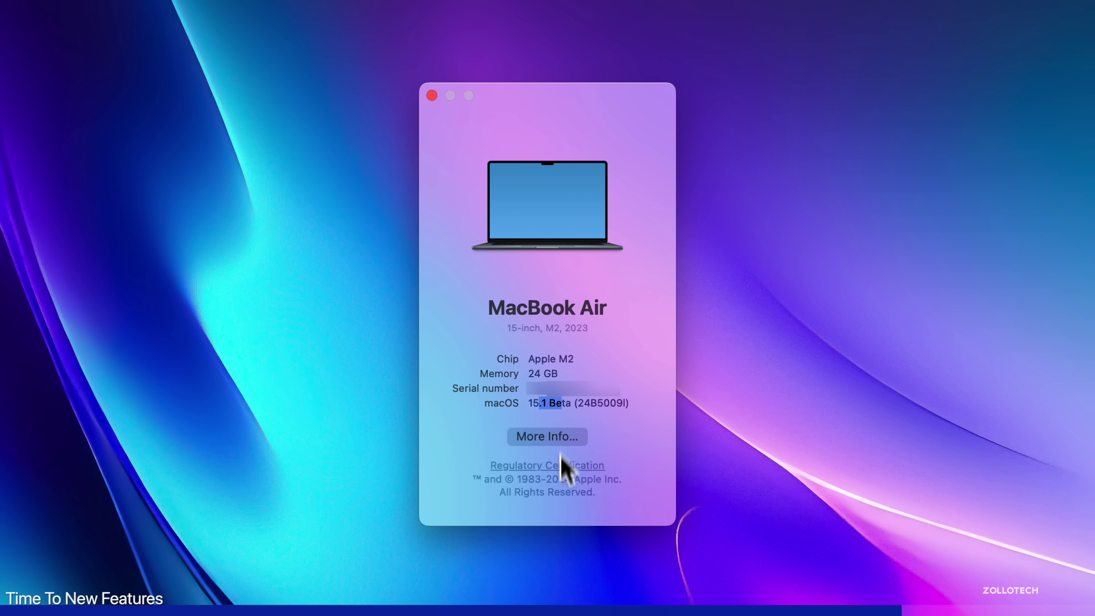
pyautogui.moveTo(577, 403); pyautogui.dragTo(624, 414)
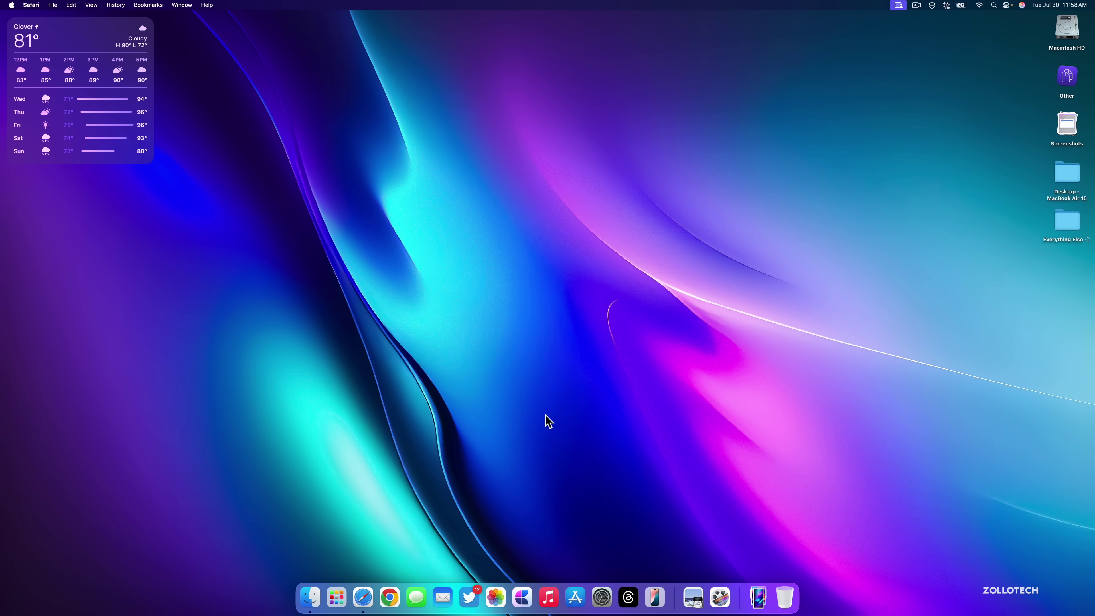
# - Show System Settings' Apple Intelligence & Siri pane, then expand the desktop Screenshots stack
pyautogui.click(602, 594)
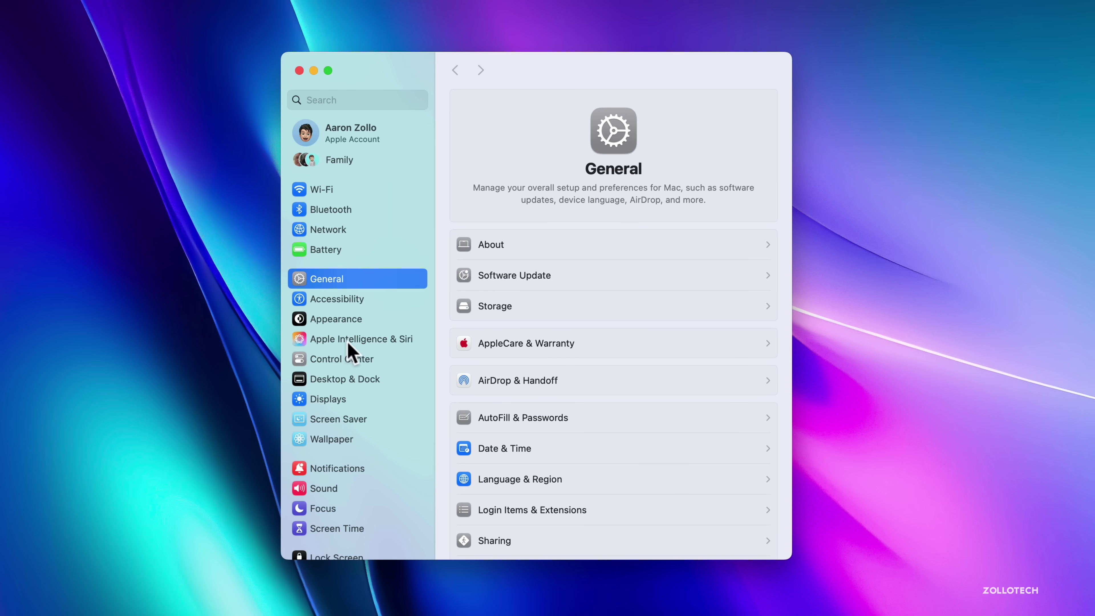
pyautogui.click(332, 343)
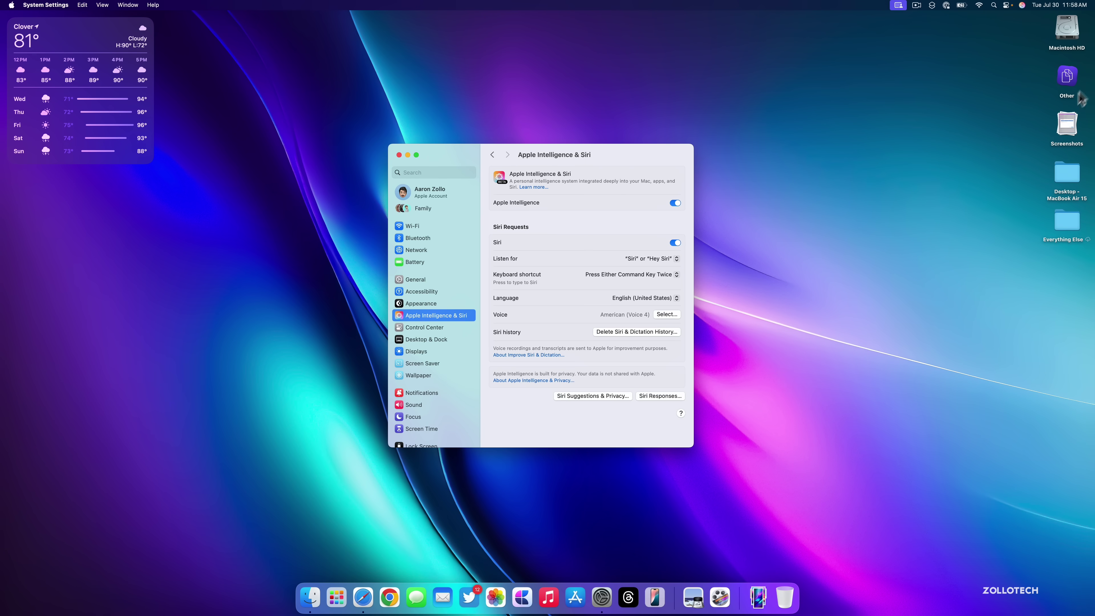
pyautogui.click(1069, 128)
pyautogui.click(1072, 368)
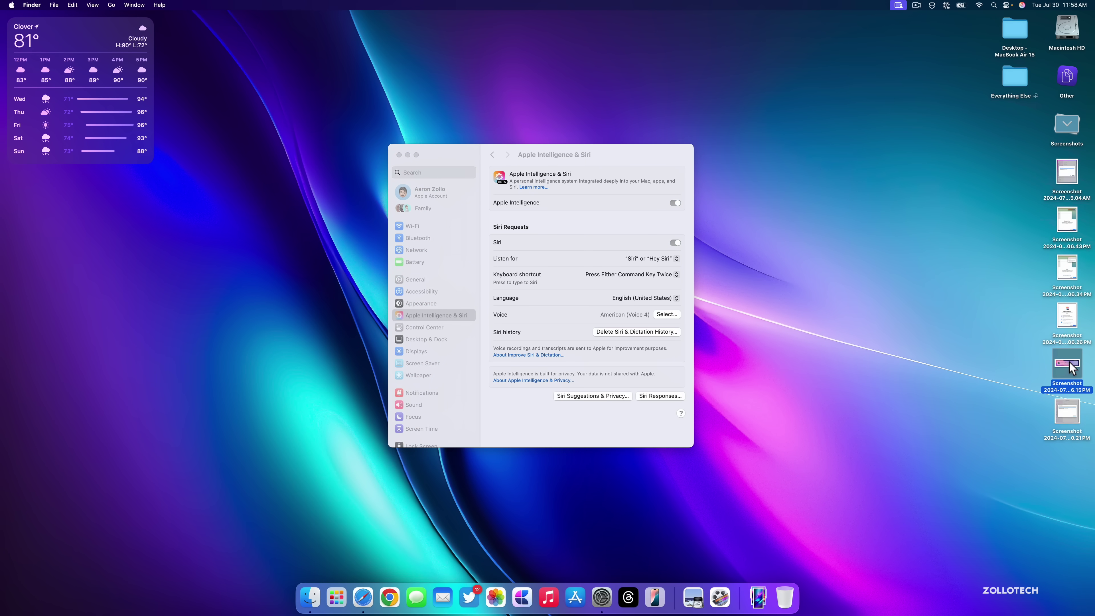
pyautogui.doubleClick(1072, 368)
pyautogui.moveTo(106, 23); pyautogui.dragTo(502, 214)
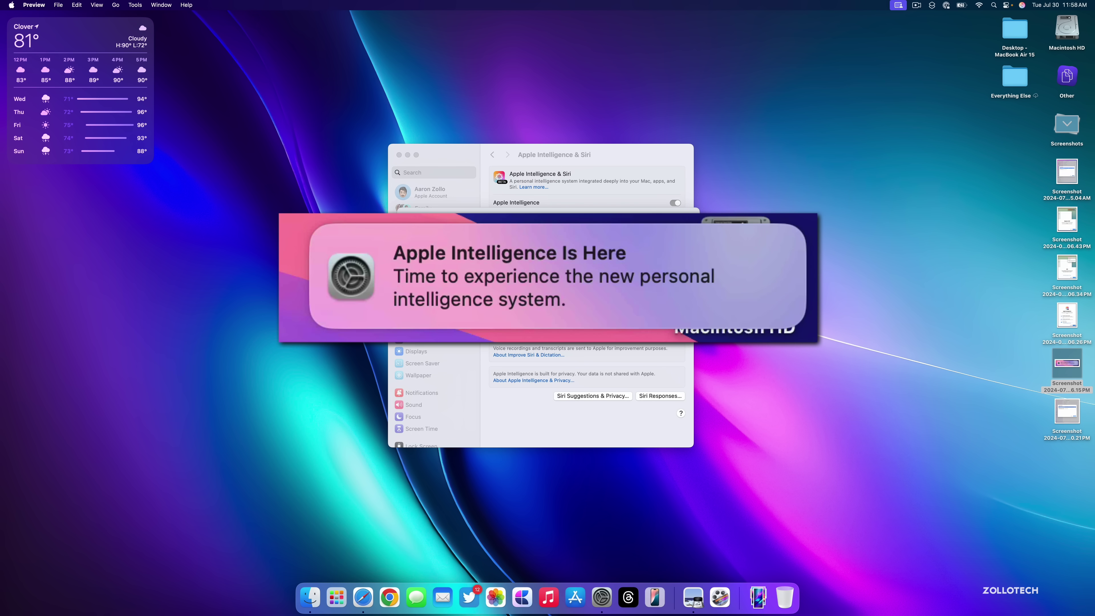
pyautogui.press('super+w')
pyautogui.doubleClick(1066, 314)
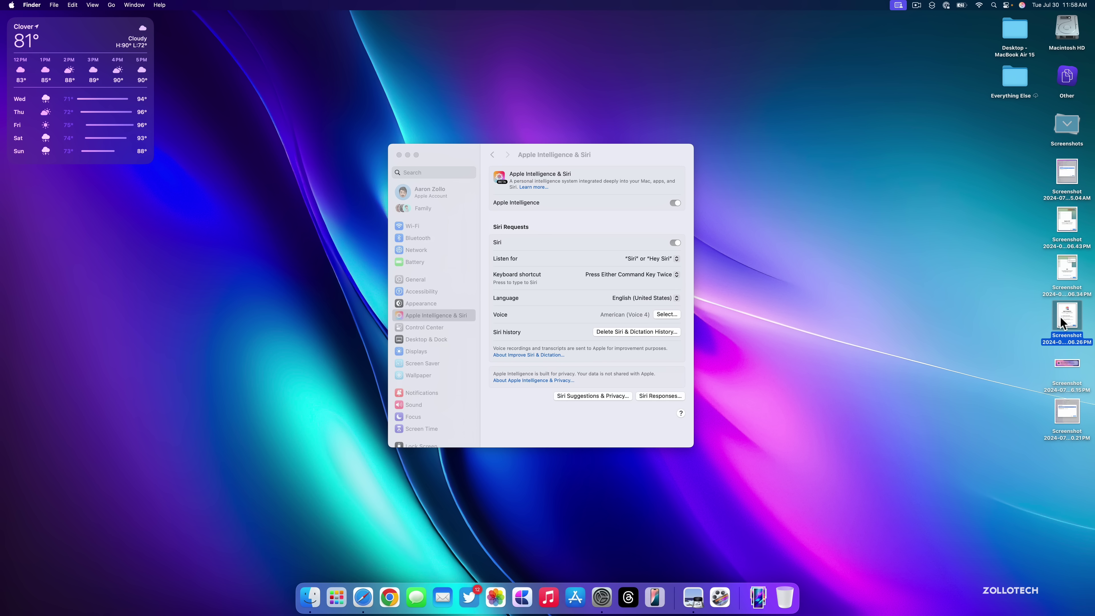
pyautogui.moveTo(47, 27); pyautogui.dragTo(469, 166)
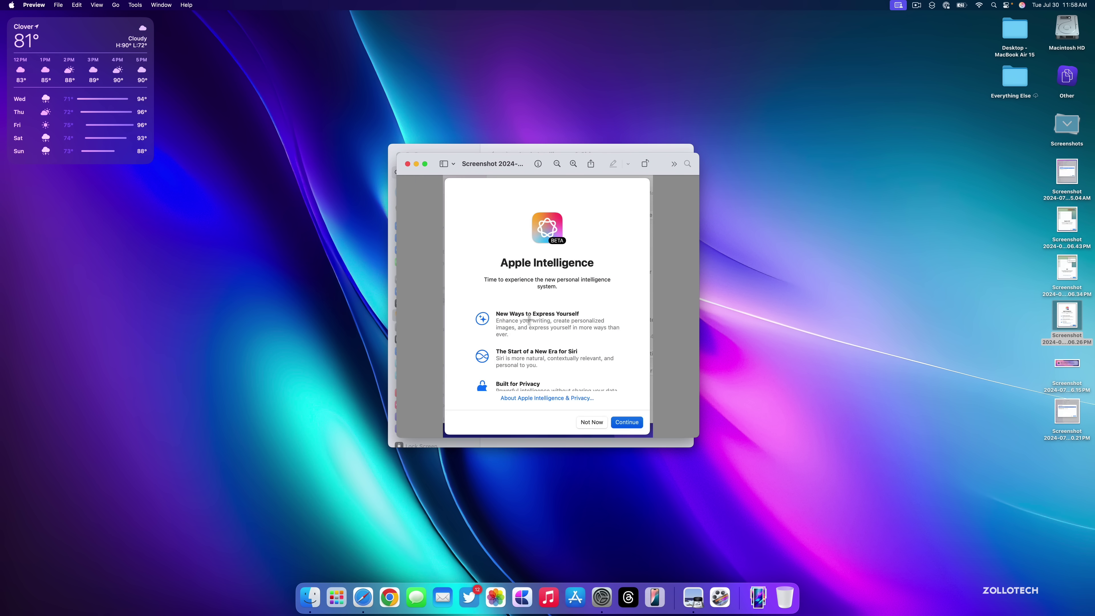
pyautogui.click(407, 164)
pyautogui.click(1066, 268)
pyautogui.doubleClick(1066, 271)
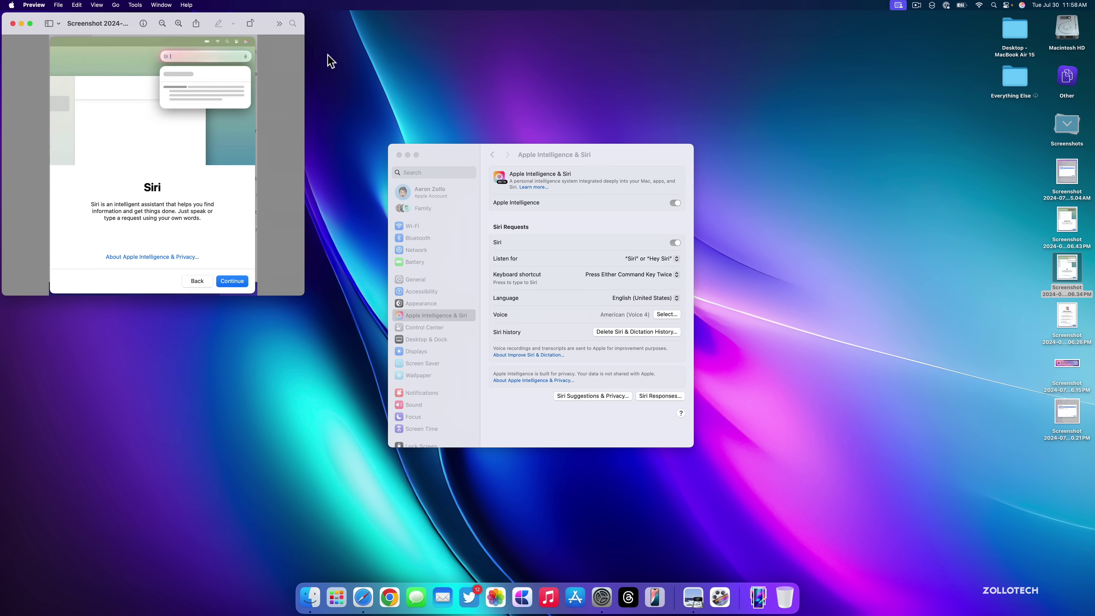
pyautogui.moveTo(98, 32); pyautogui.dragTo(484, 173)
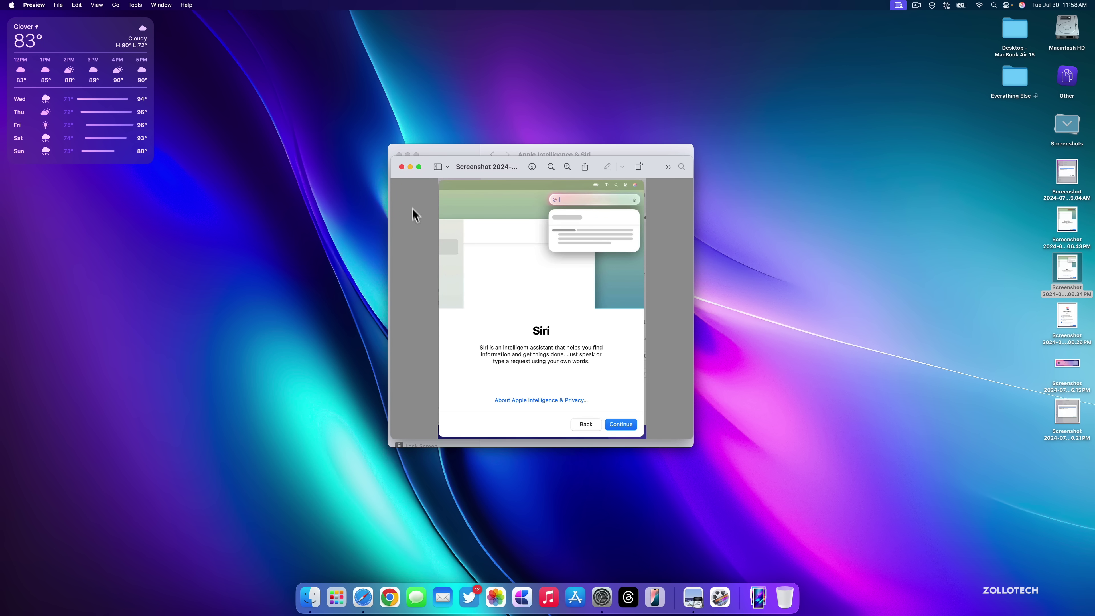
pyautogui.click(400, 166)
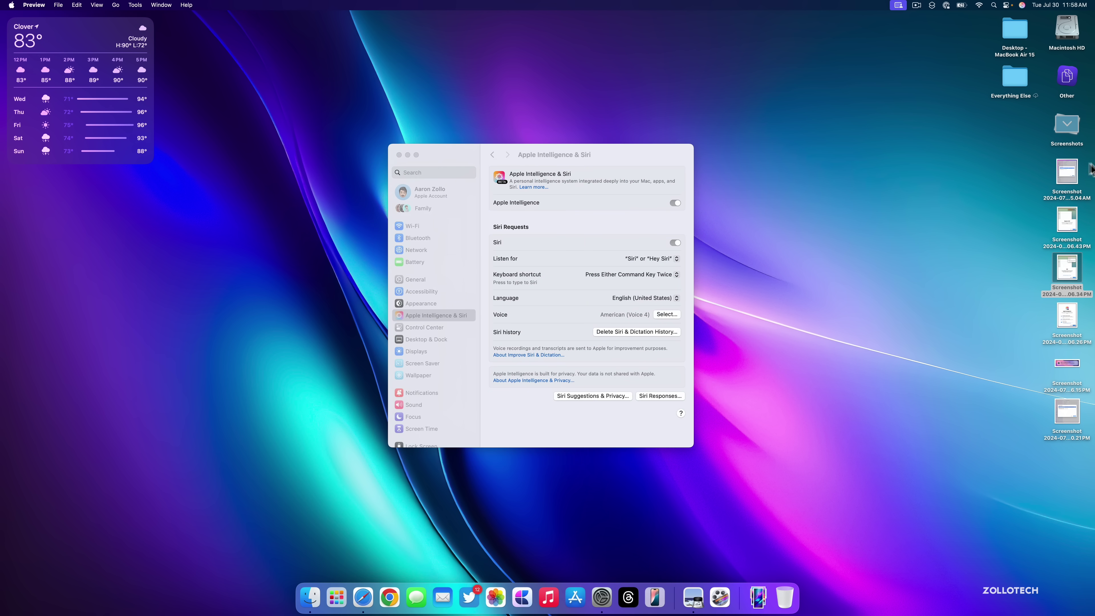
pyautogui.doubleClick(1062, 224)
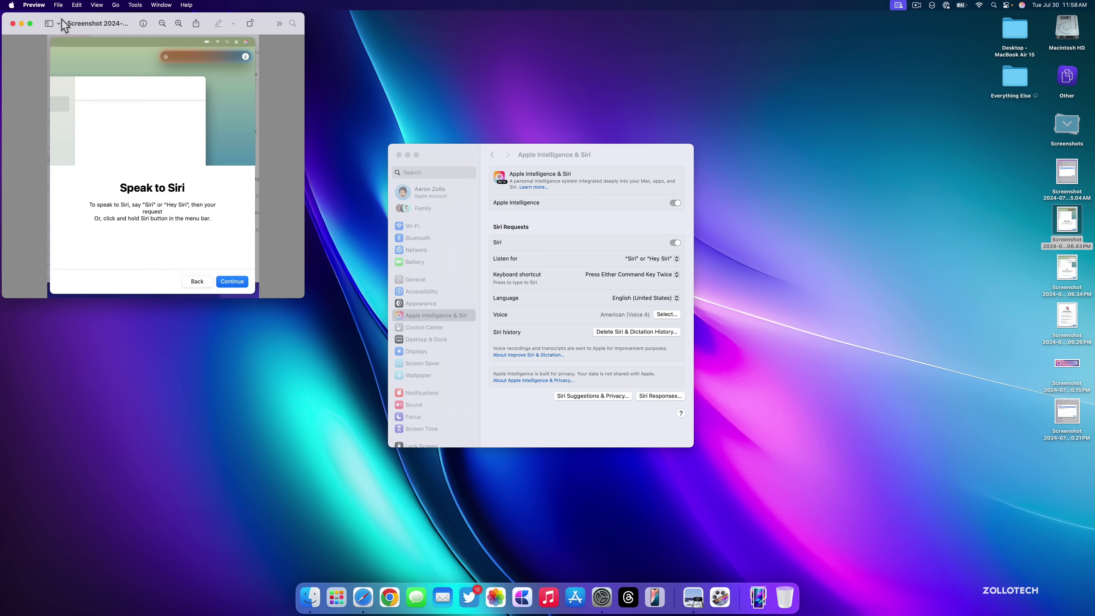
pyautogui.click(58, 23)
pyautogui.click(520, 140)
pyautogui.moveTo(99, 29); pyautogui.dragTo(480, 142)
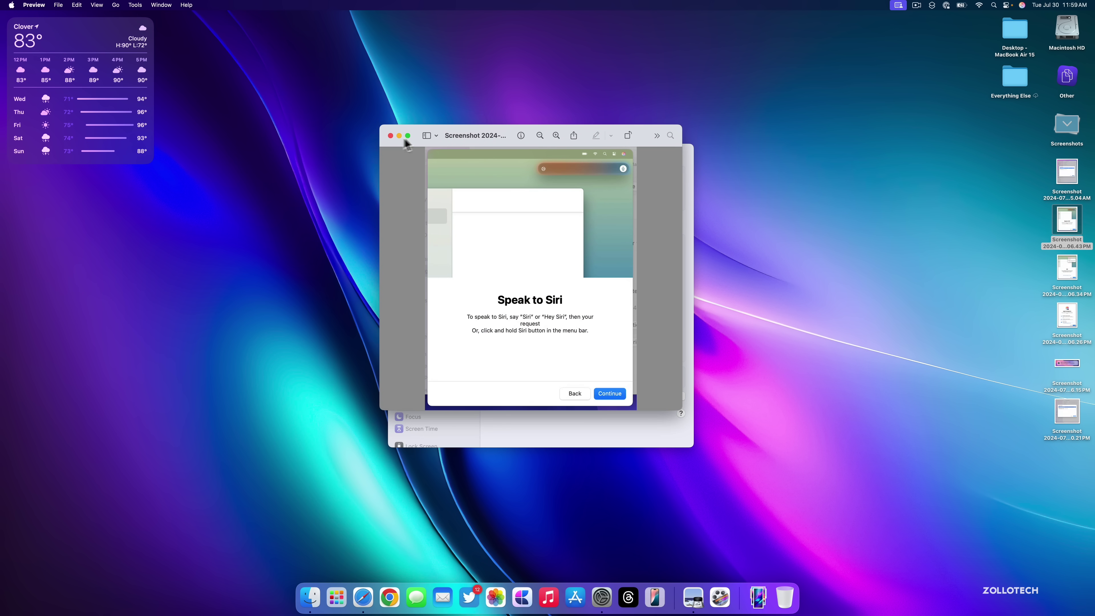
pyautogui.click(390, 135)
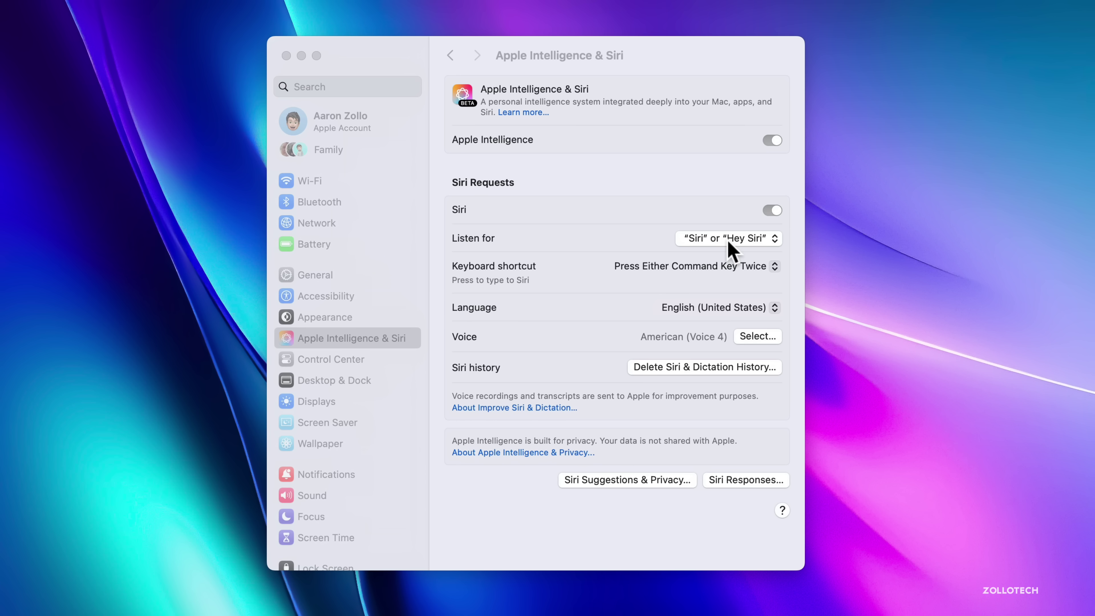
pyautogui.click(639, 267)
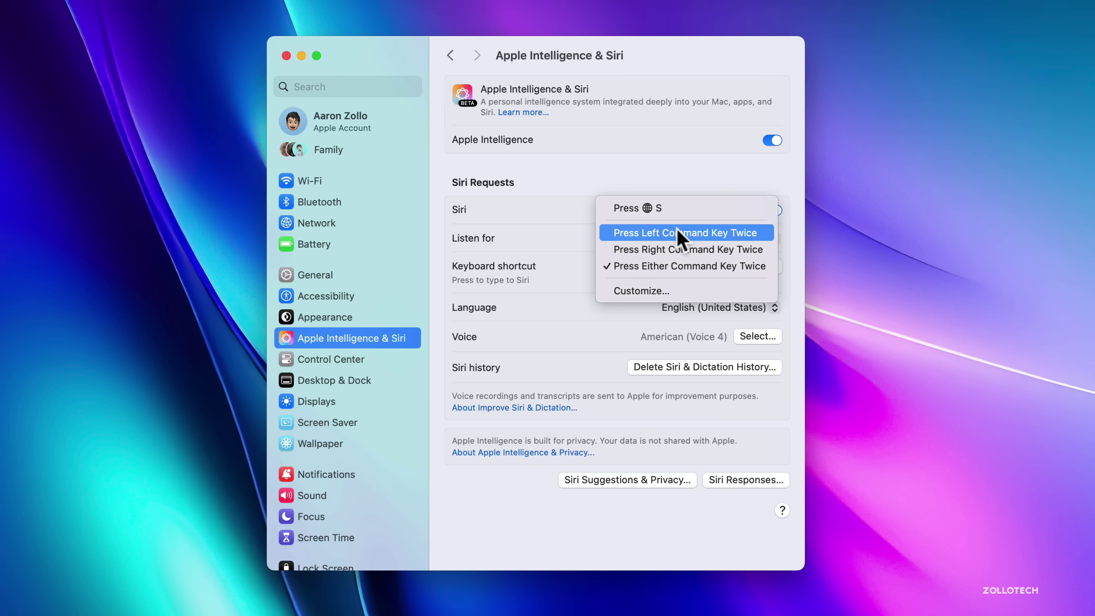
pyautogui.click(728, 78)
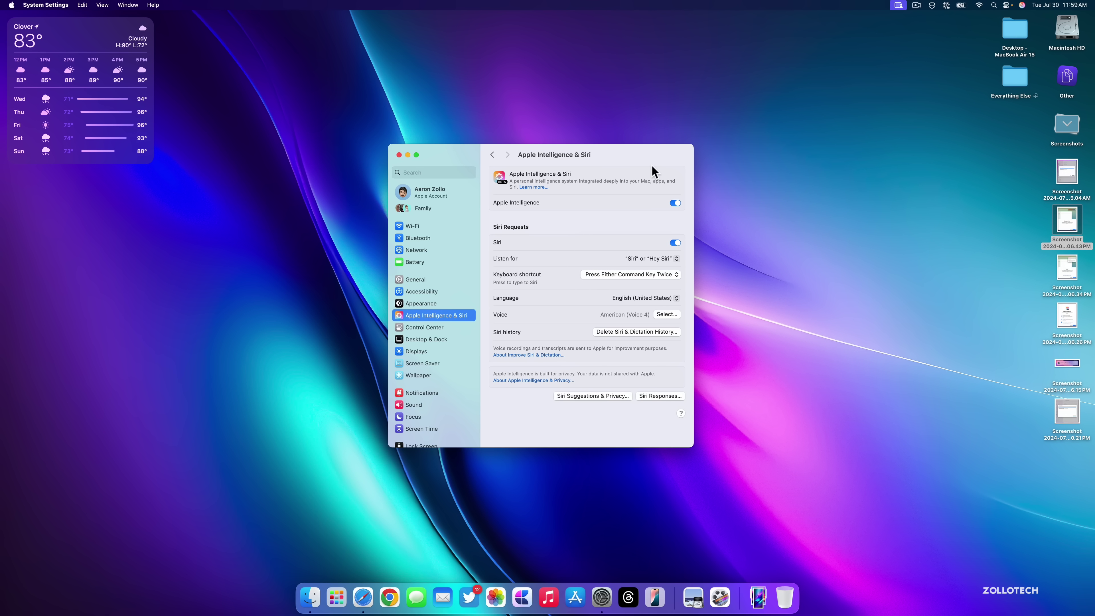
pyautogui.press('super')
pyautogui.press('super')
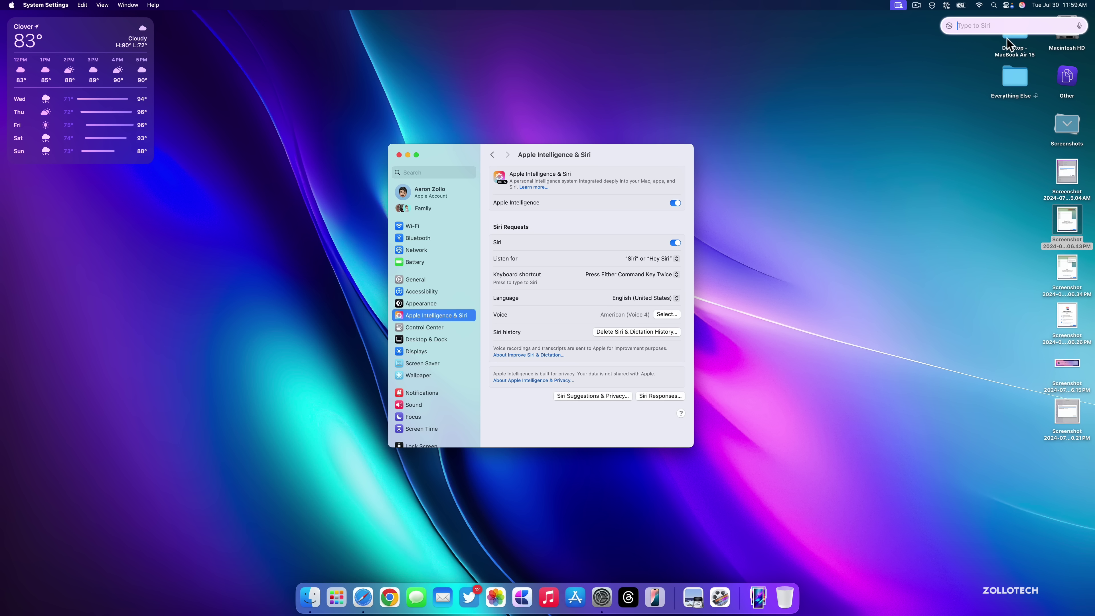
# - Ask Siri 'What is the weather tomorrow' and view the weather answer
pyautogui.write('What is ')
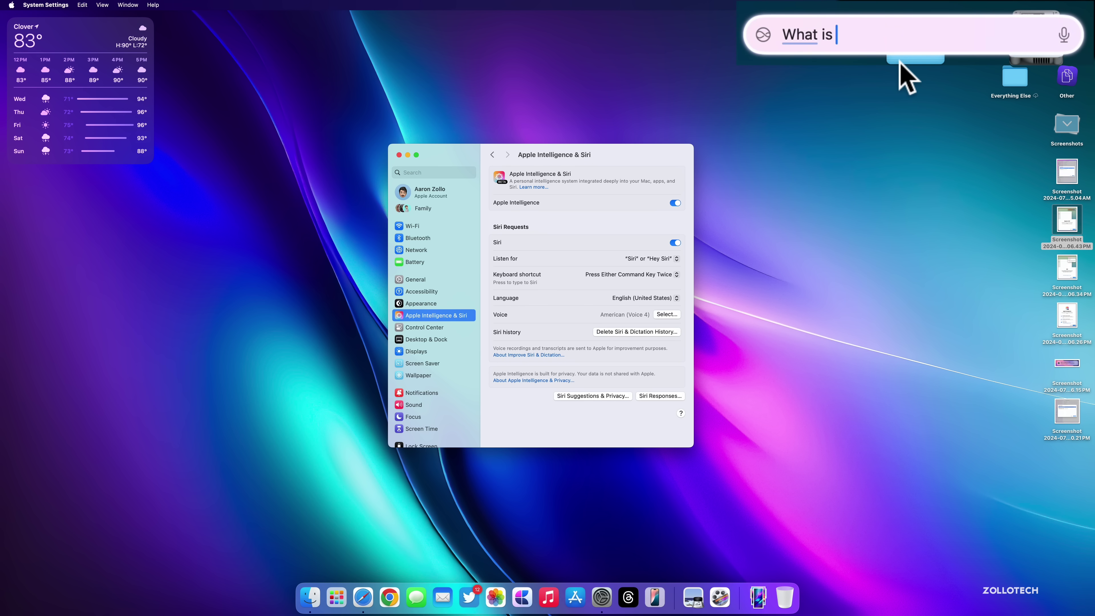
pyautogui.write('the weather tomorrow')
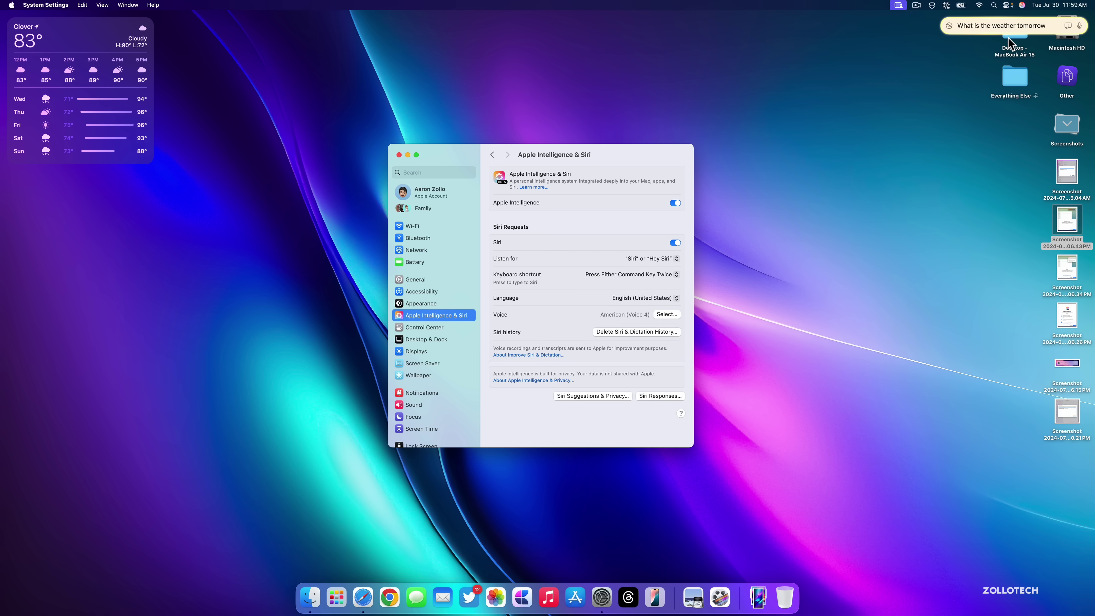
pyautogui.press('Return')
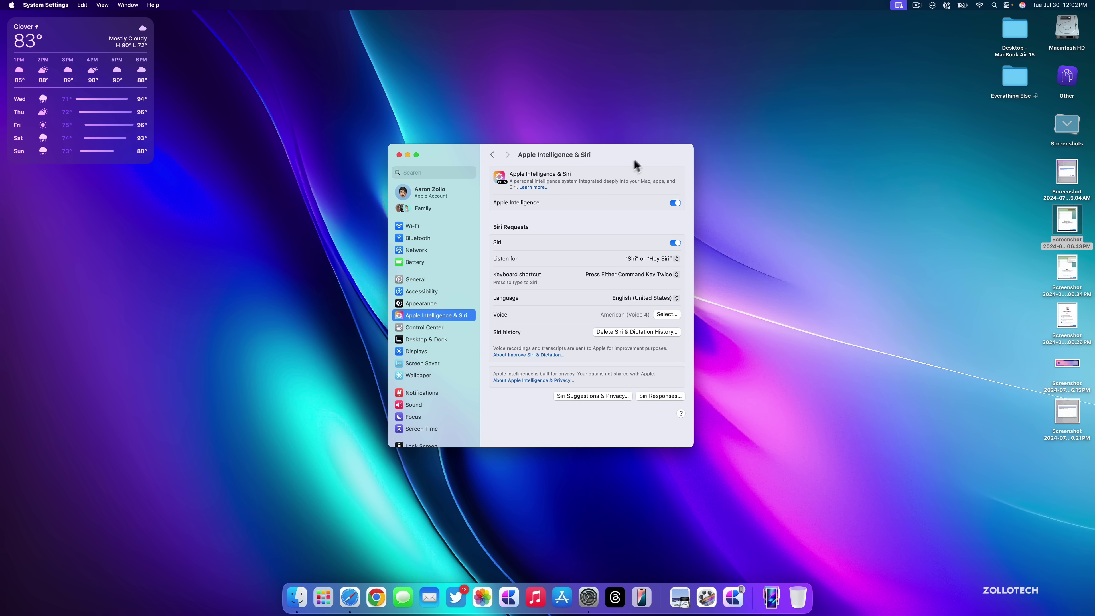
pyautogui.moveTo(618, 155); pyautogui.dragTo(623, 135)
# - Hide System Settings and launch Notes through Spotlight
pyautogui.press('super+q')
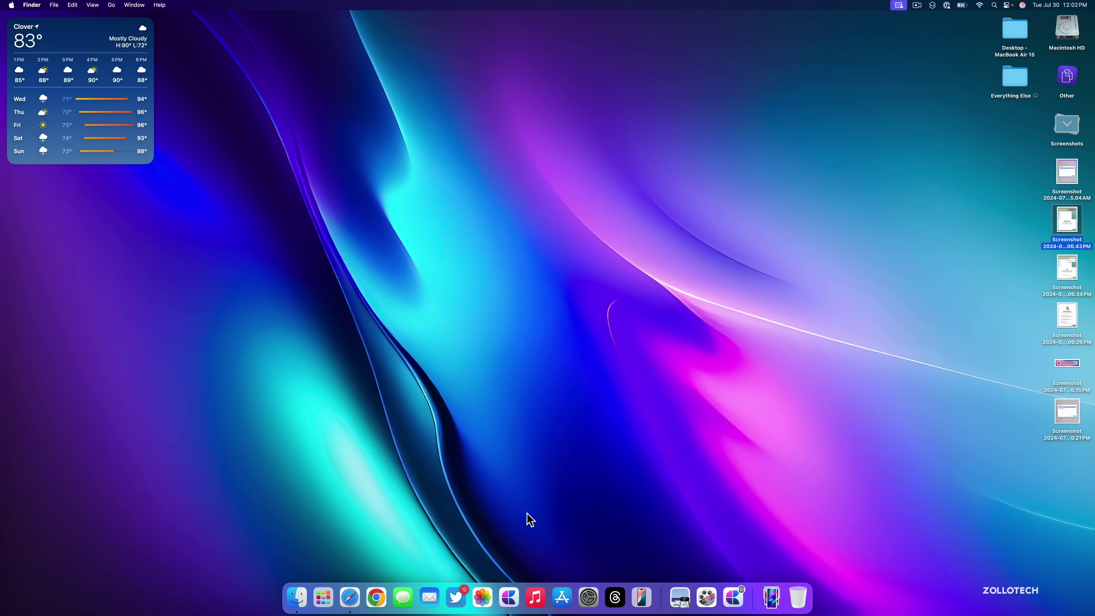
pyautogui.press('super+space')
pyautogui.write('notes')
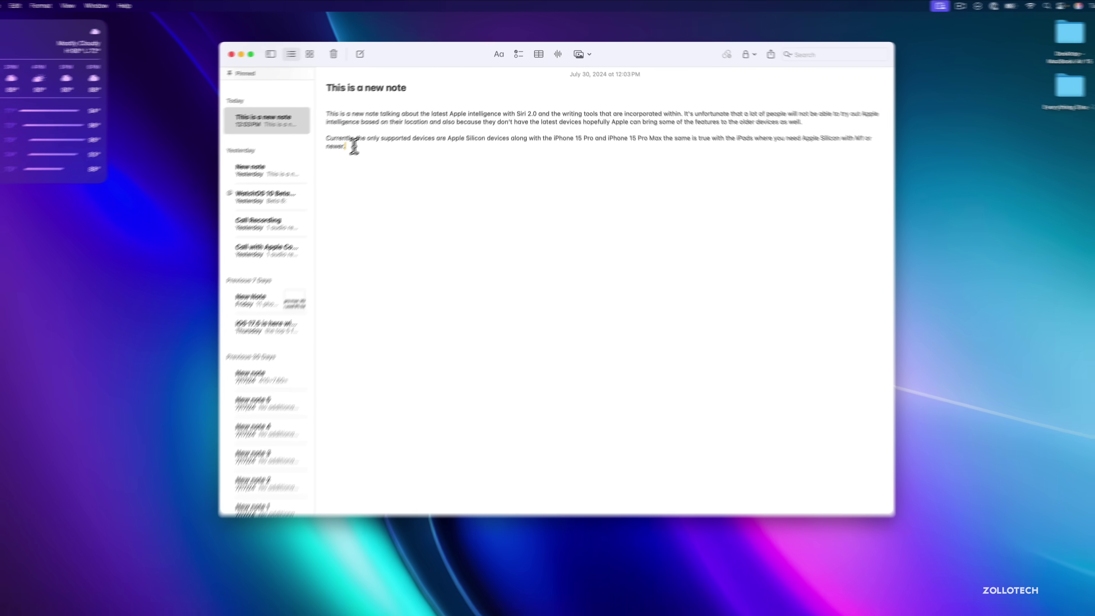
# - Proofread the note's body text, review the suggested corrections, then revert them
pyautogui.moveTo(365, 131); pyautogui.dragTo(349, 102)
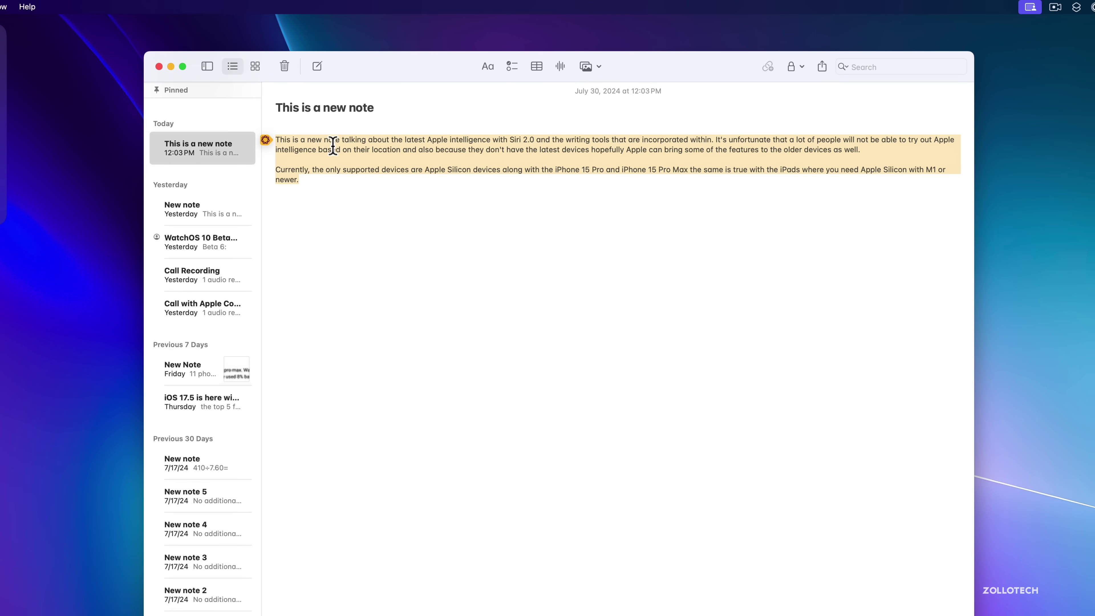
pyautogui.click(265, 140)
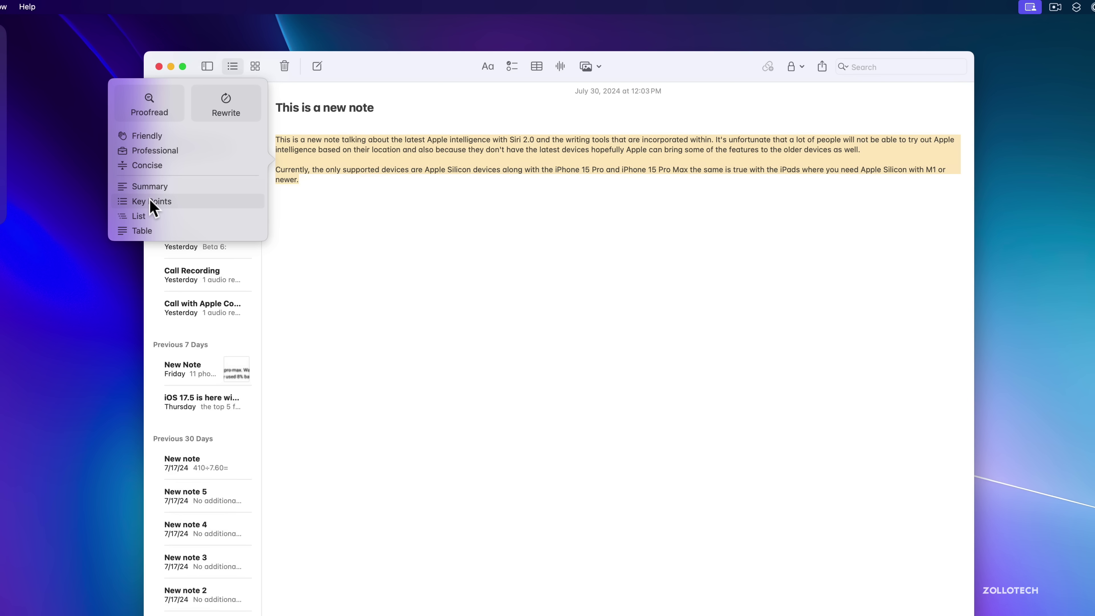
pyautogui.click(151, 115)
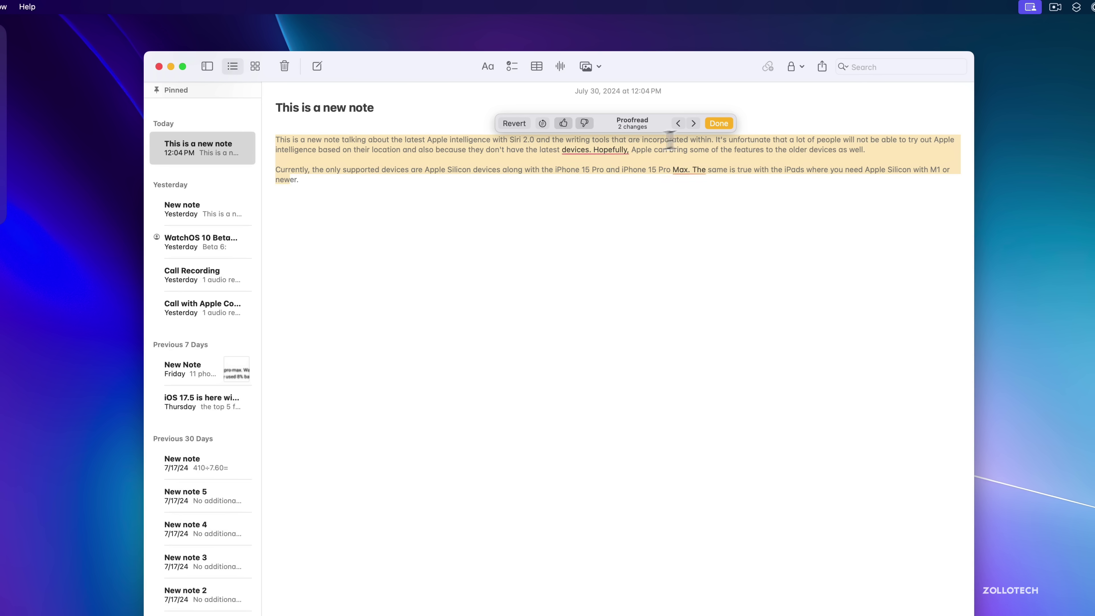
pyautogui.click(693, 123)
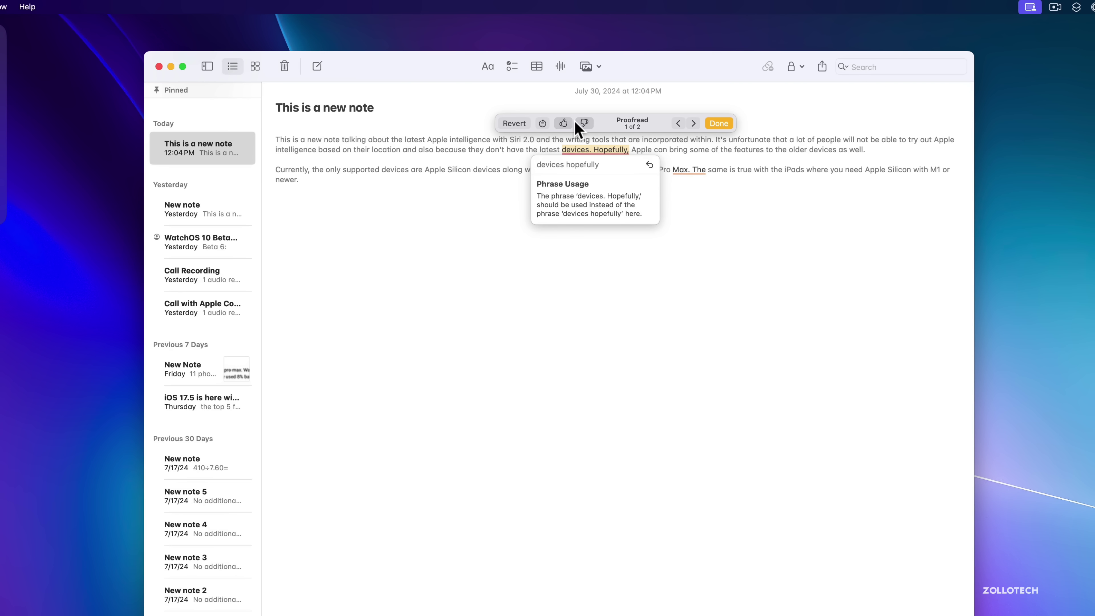
pyautogui.click(543, 123)
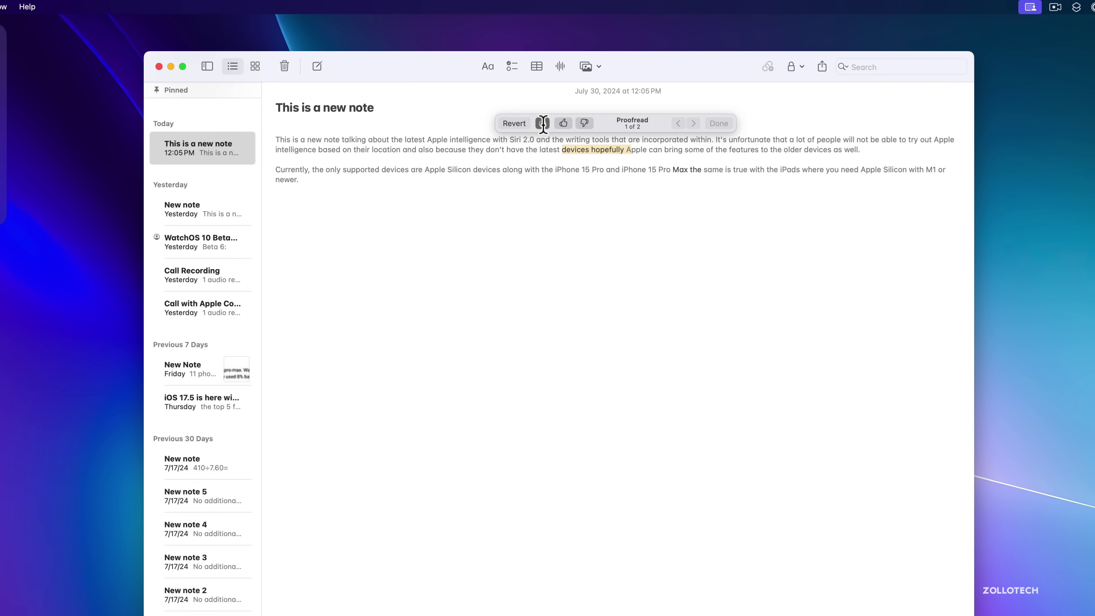
pyautogui.click(514, 123)
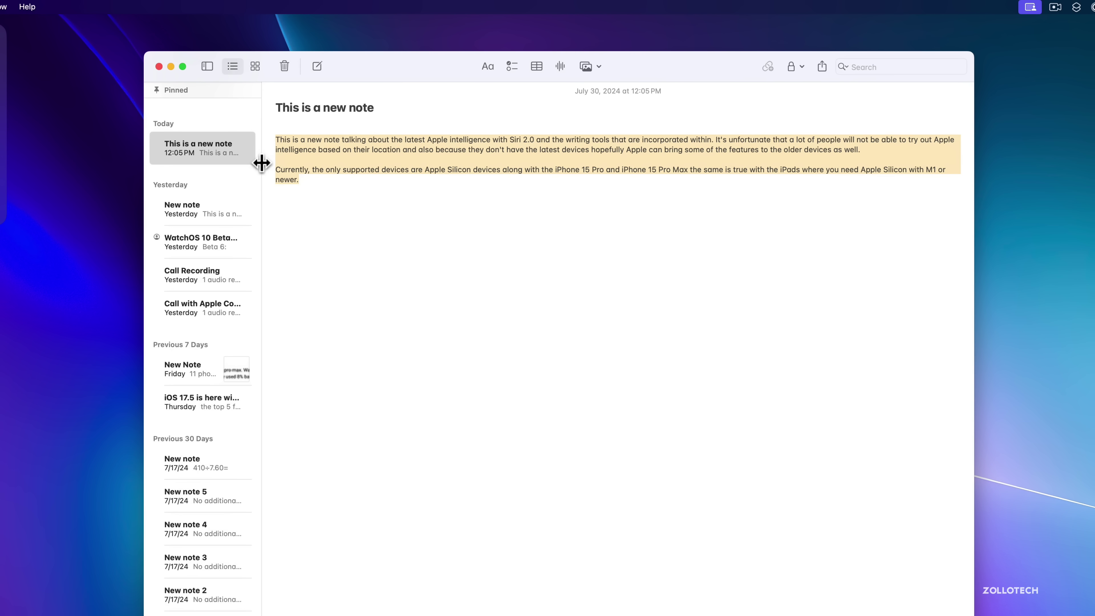
pyautogui.rightClick(291, 149)
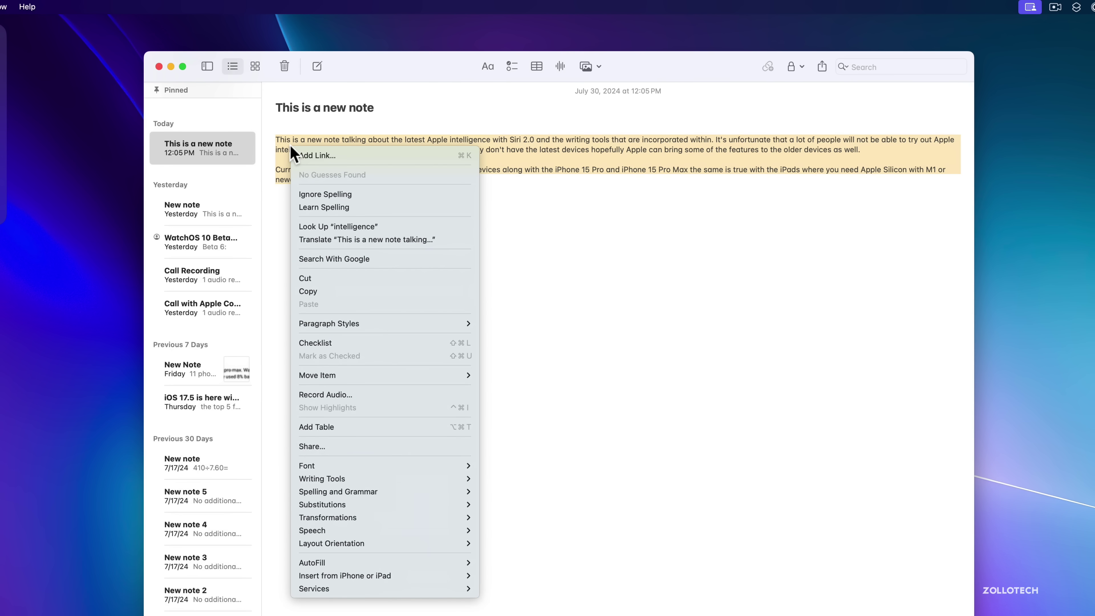
pyautogui.moveTo(397, 474)
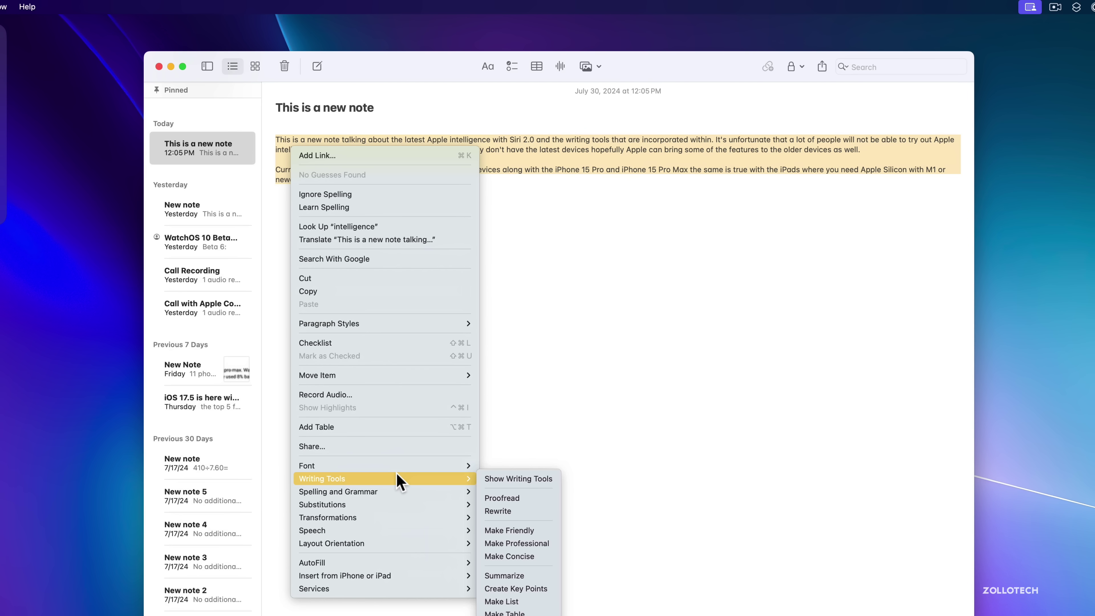
pyautogui.click(524, 480)
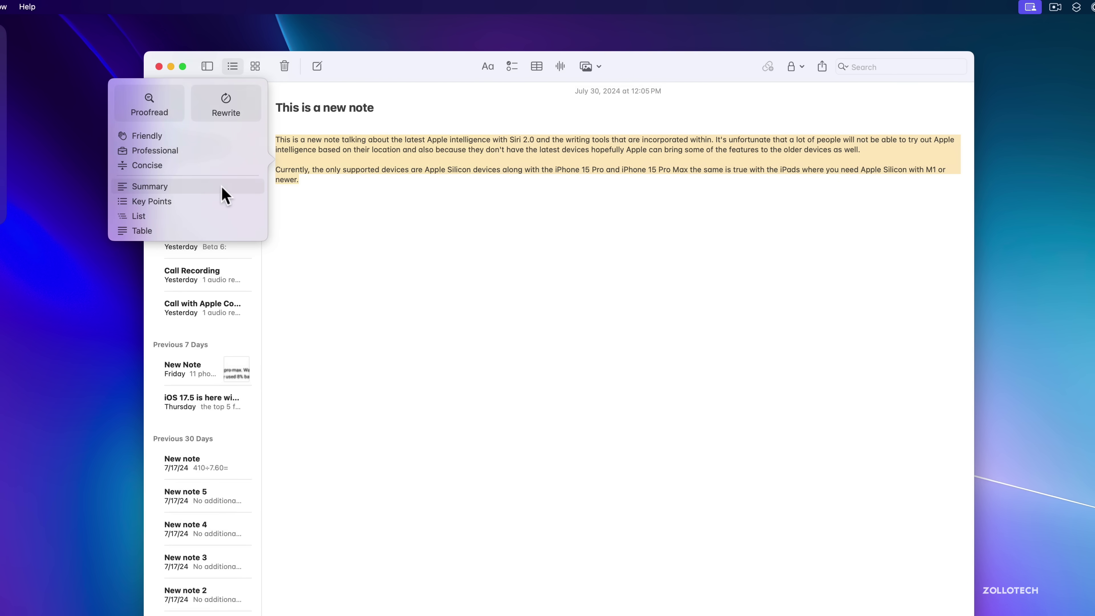
pyautogui.click(172, 138)
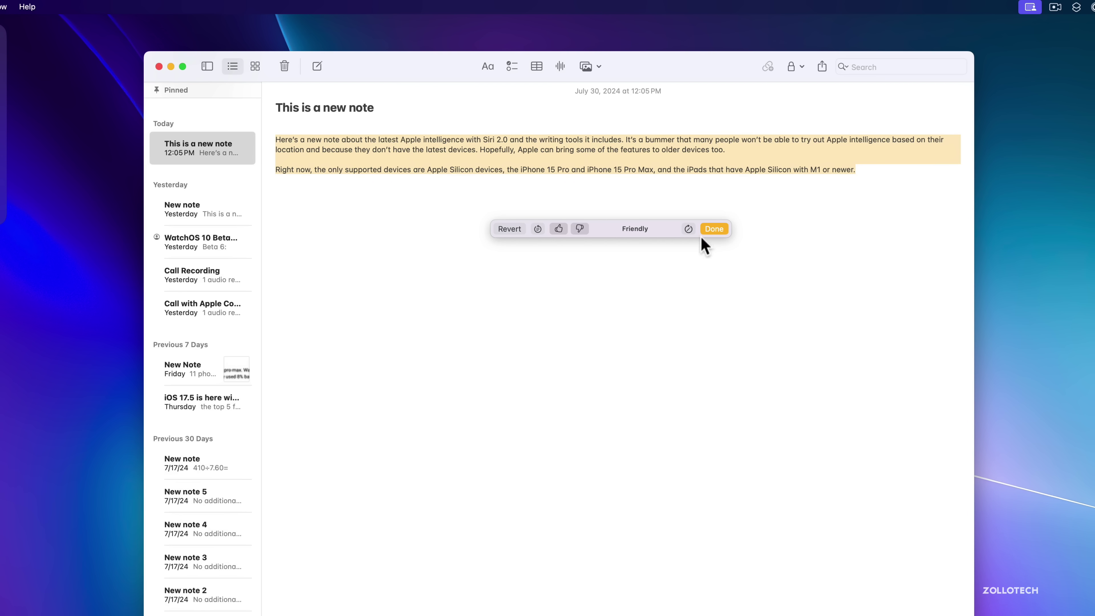
pyautogui.click(513, 227)
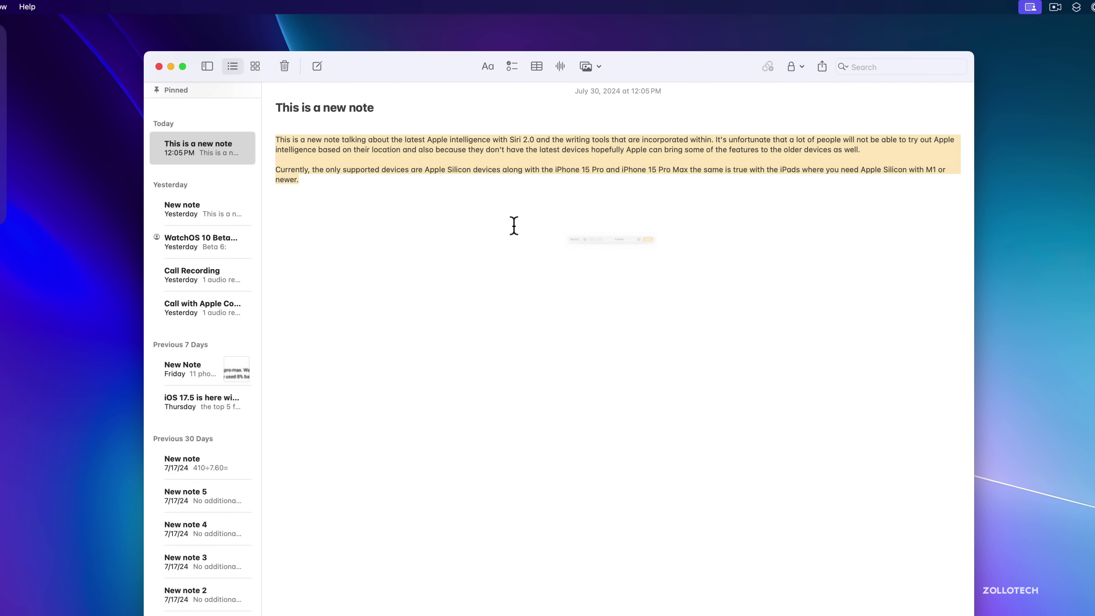
pyautogui.rightClick(343, 149)
pyautogui.moveTo(435, 469)
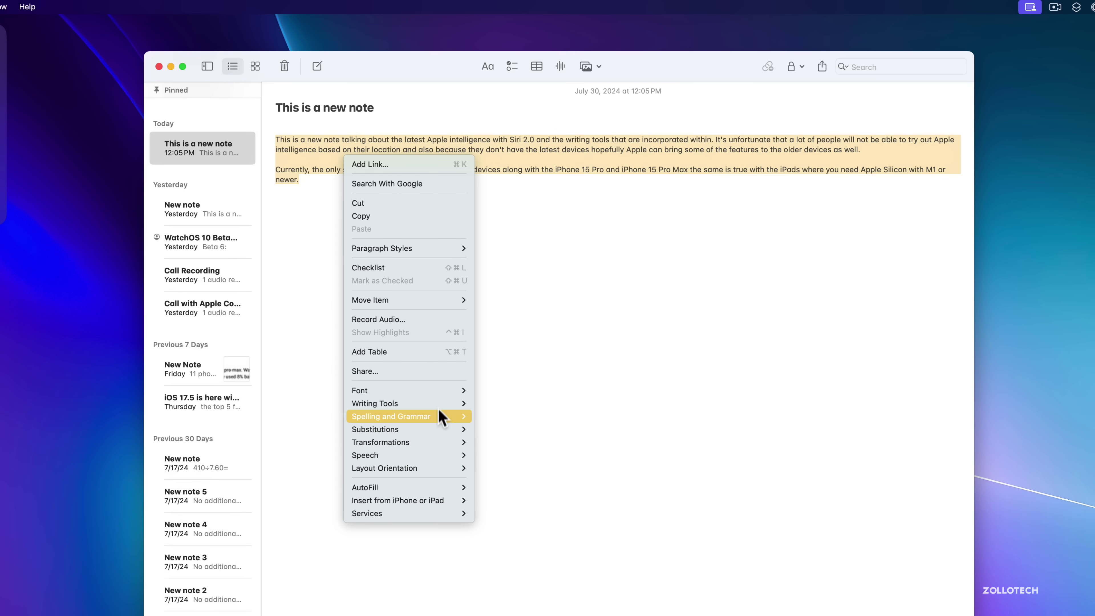
pyautogui.moveTo(444, 406)
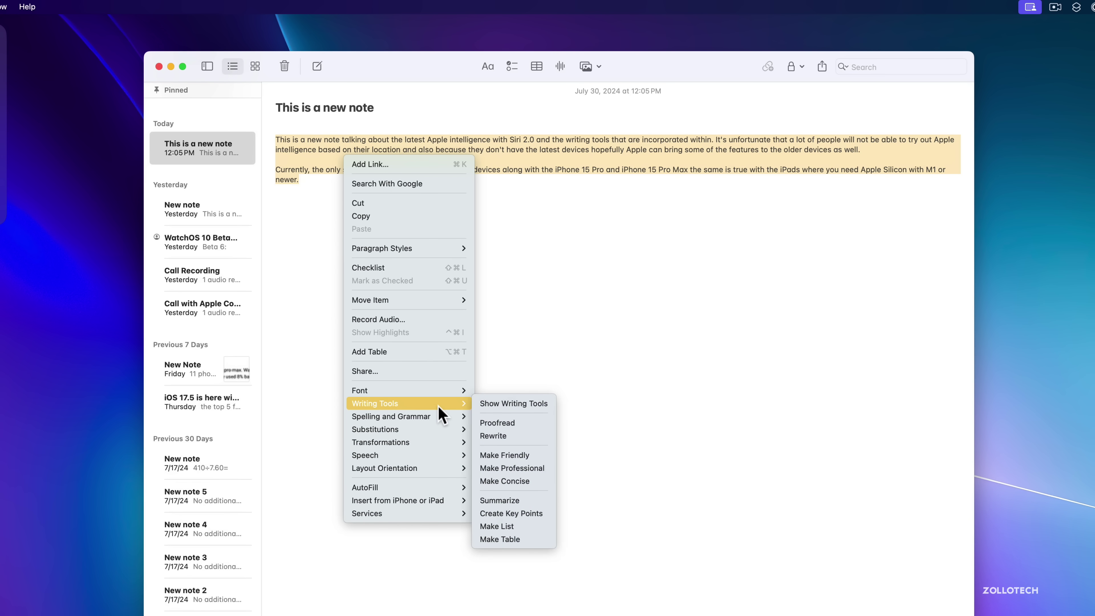
pyautogui.click(528, 501)
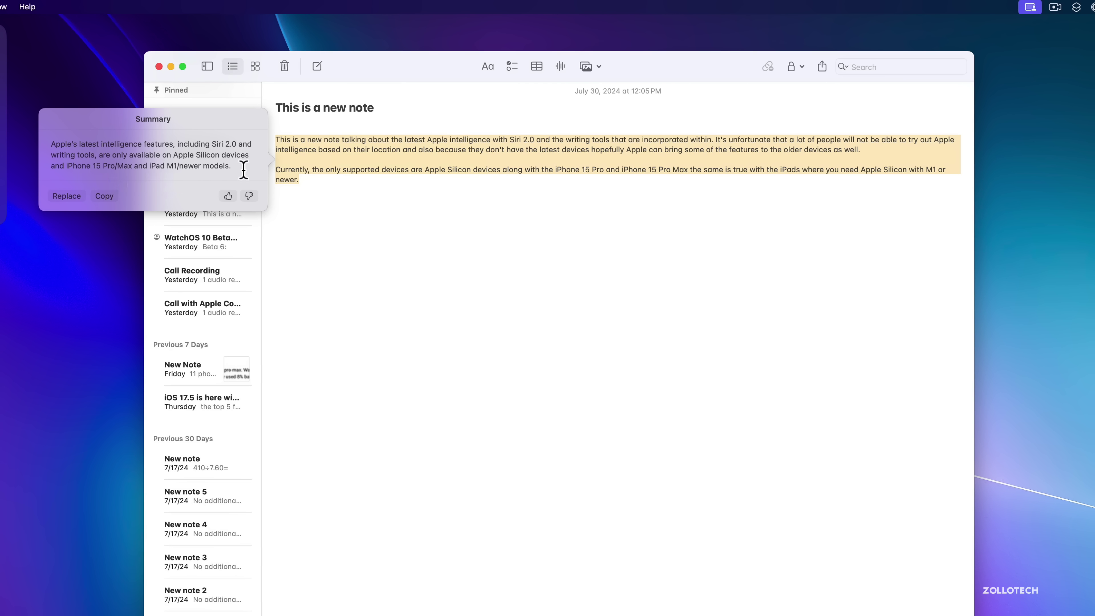
pyautogui.click(229, 195)
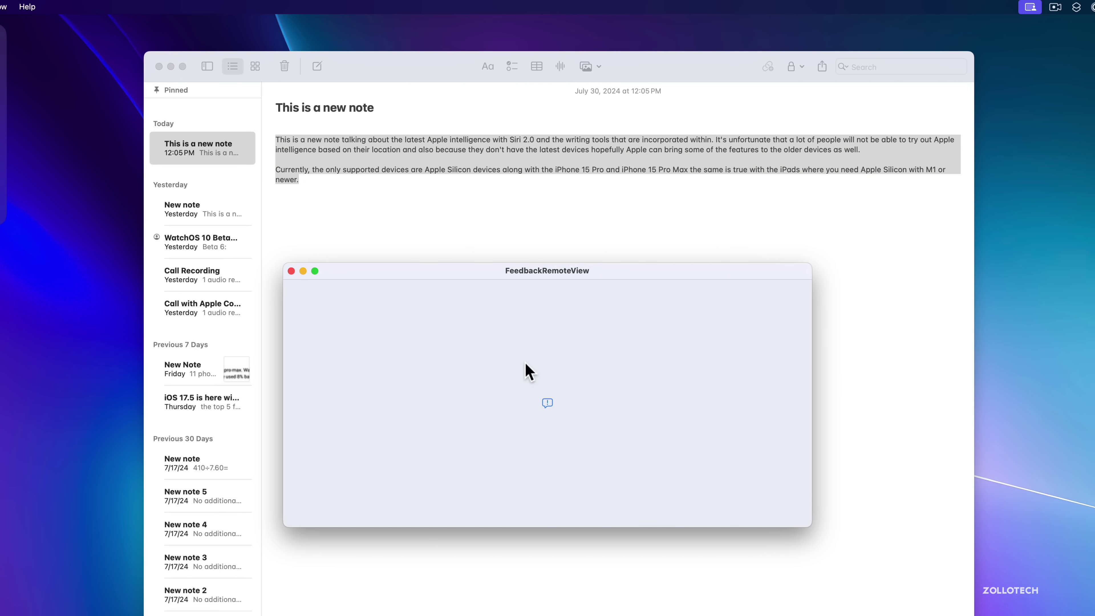
pyautogui.click(291, 271)
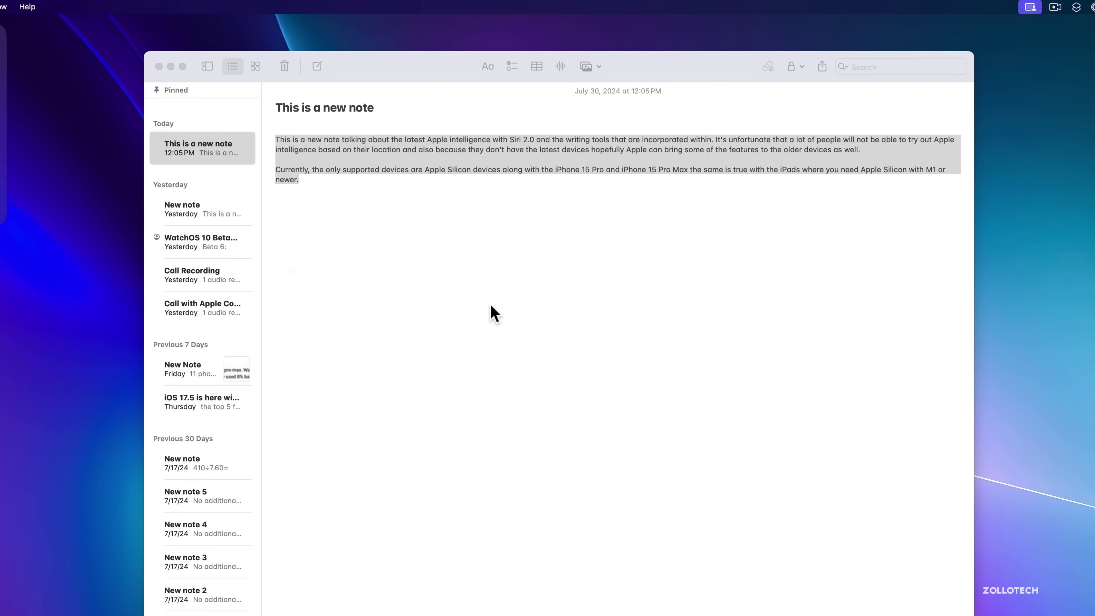
# - Bring up the Writing Tools panel for the selected paragraphs, then dismiss it
pyautogui.rightClick(430, 158)
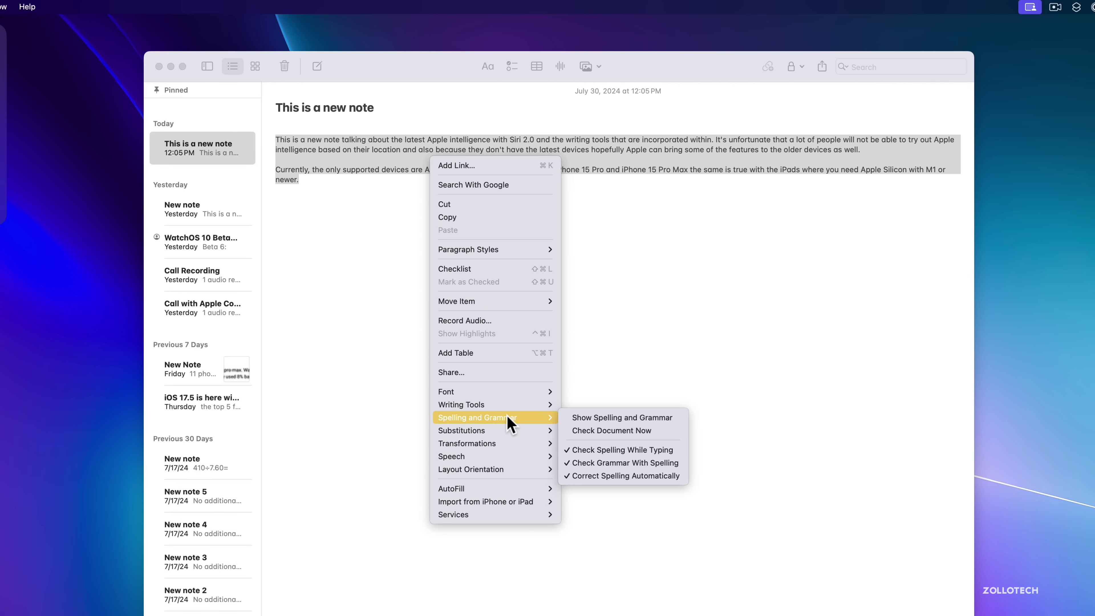
pyautogui.moveTo(508, 407)
pyautogui.click(599, 406)
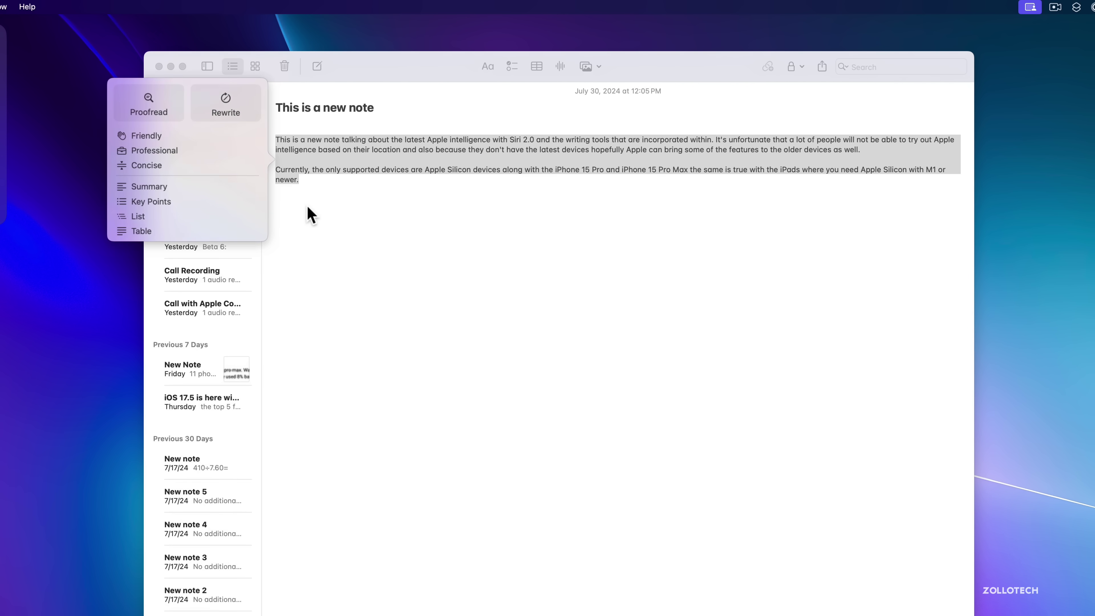
pyautogui.click(150, 206)
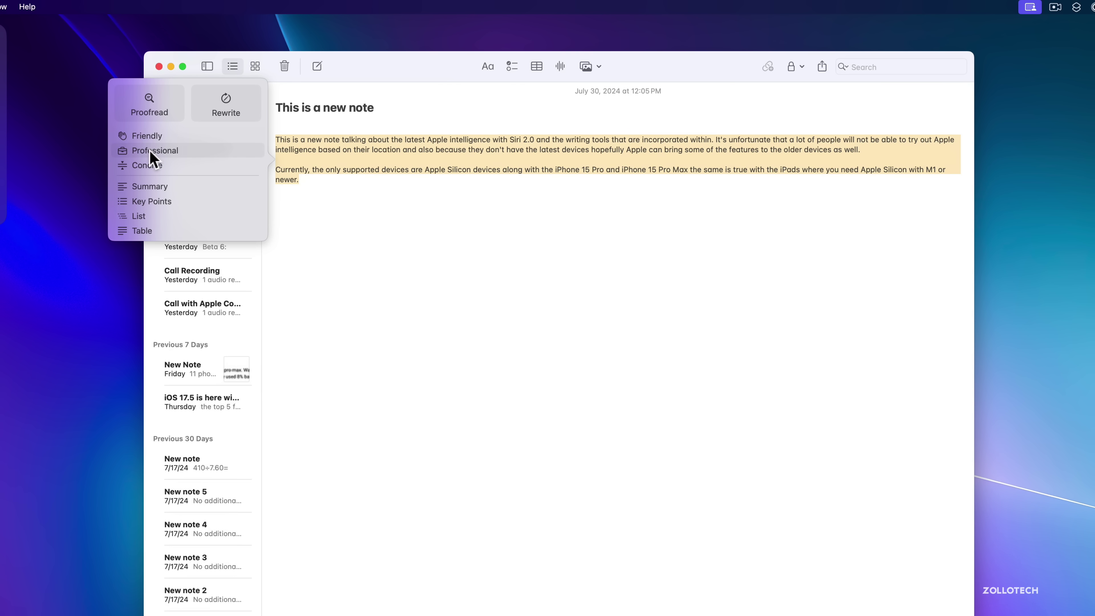
pyautogui.click(374, 271)
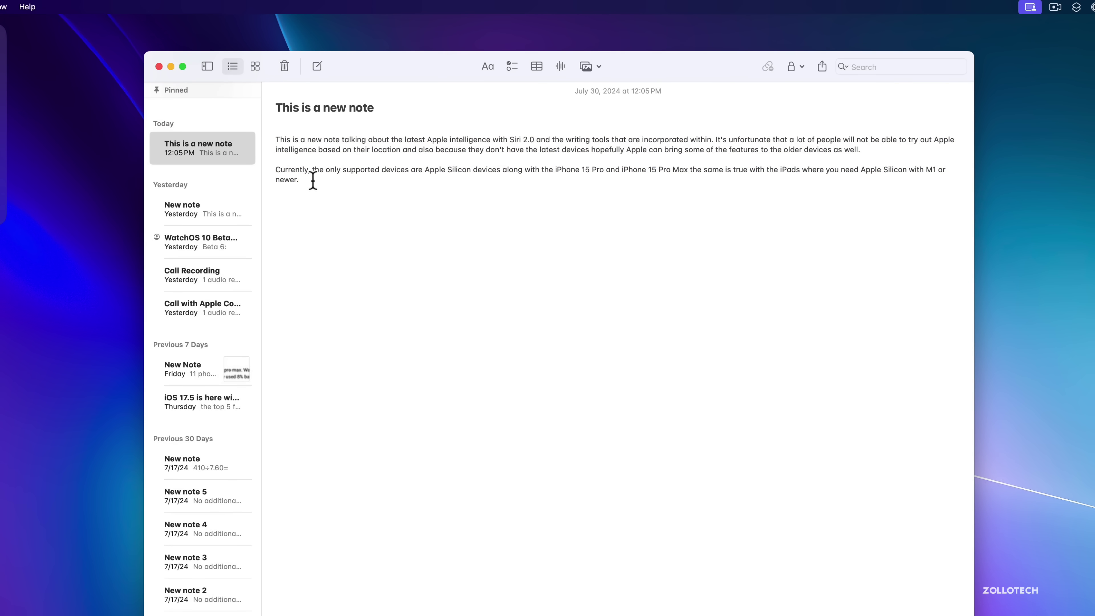
# - Reselect both body paragraphs and generate Key Points from them
pyautogui.moveTo(311, 180); pyautogui.dragTo(275, 139)
pyautogui.rightClick(300, 147)
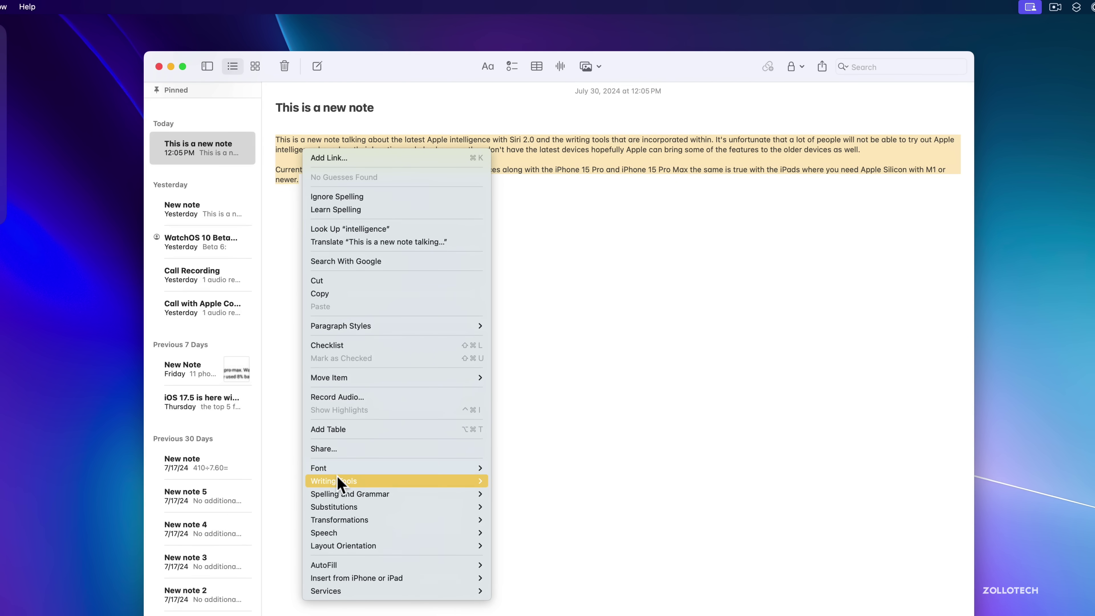
pyautogui.moveTo(337, 480)
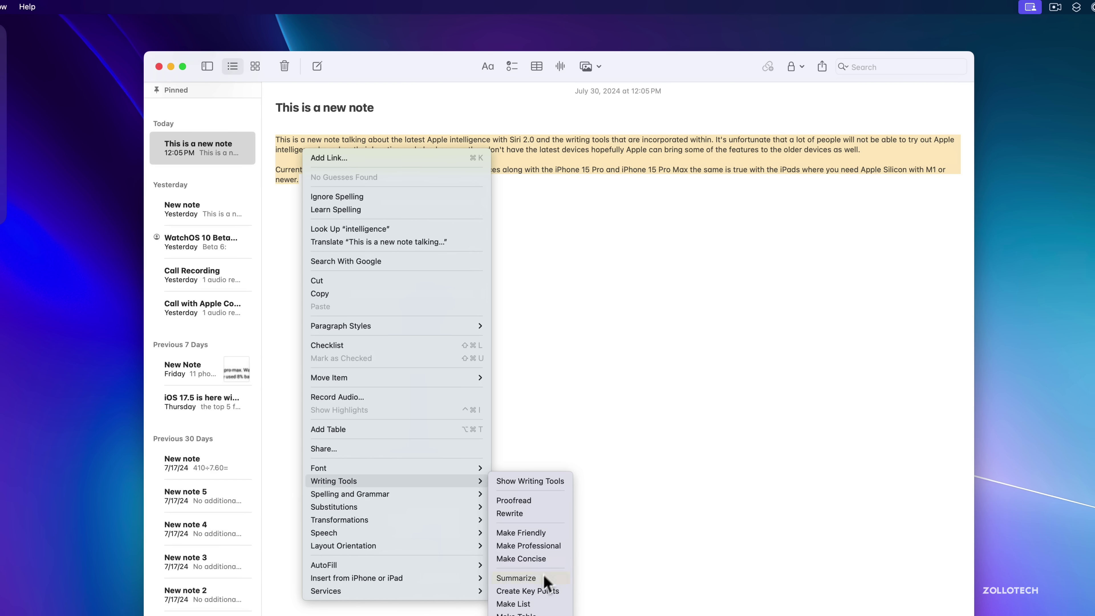
pyautogui.click(534, 588)
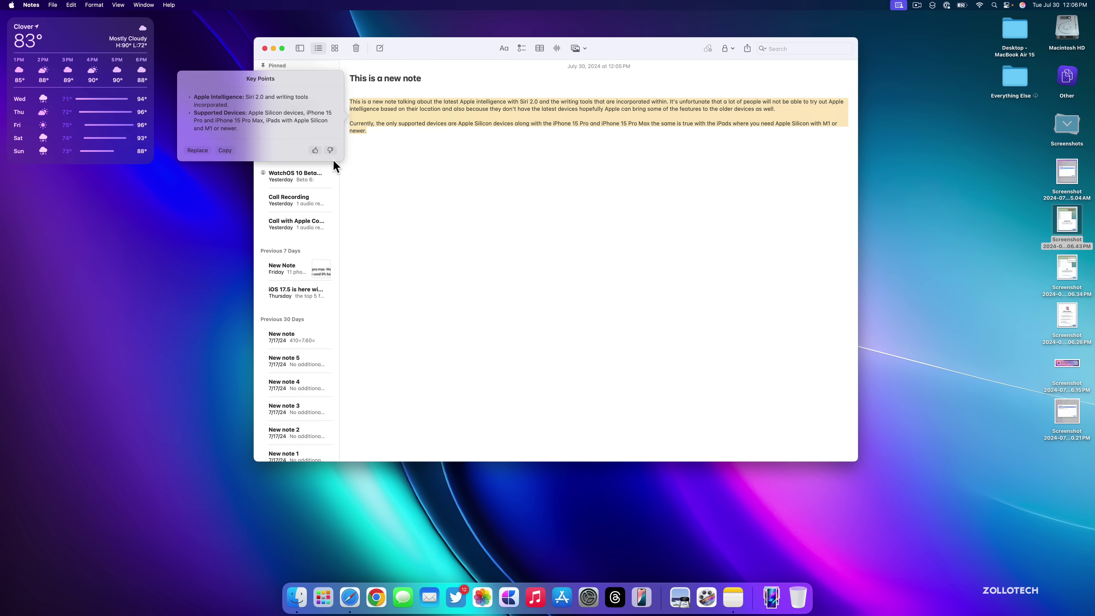
# - Close the key points summary and fill the Messages reply with the suggested 'Yes, it will'
pyautogui.click(369, 217)
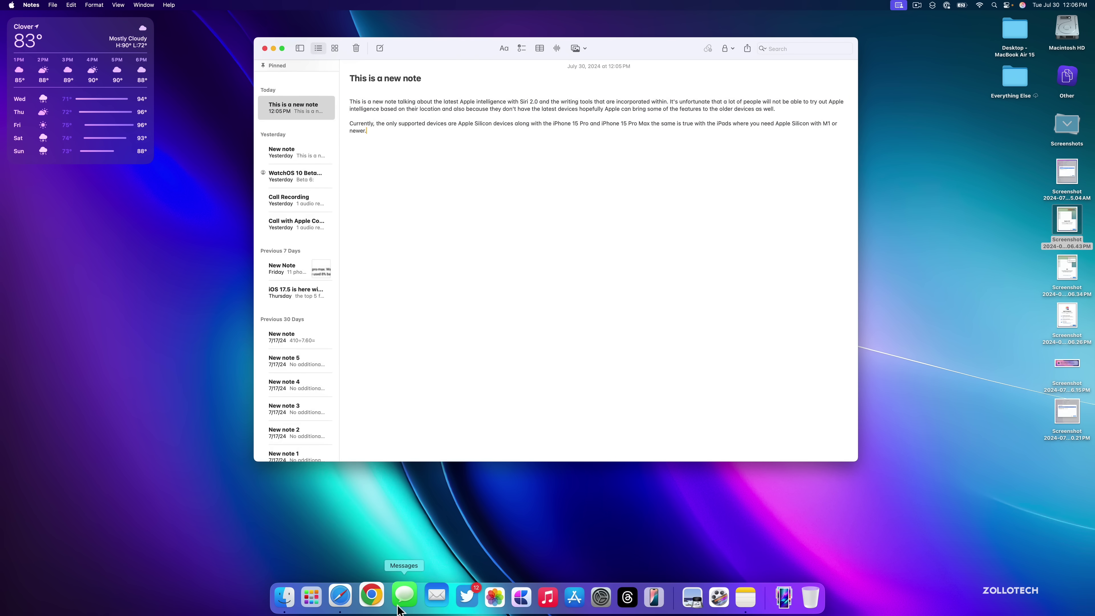
pyautogui.click(403, 597)
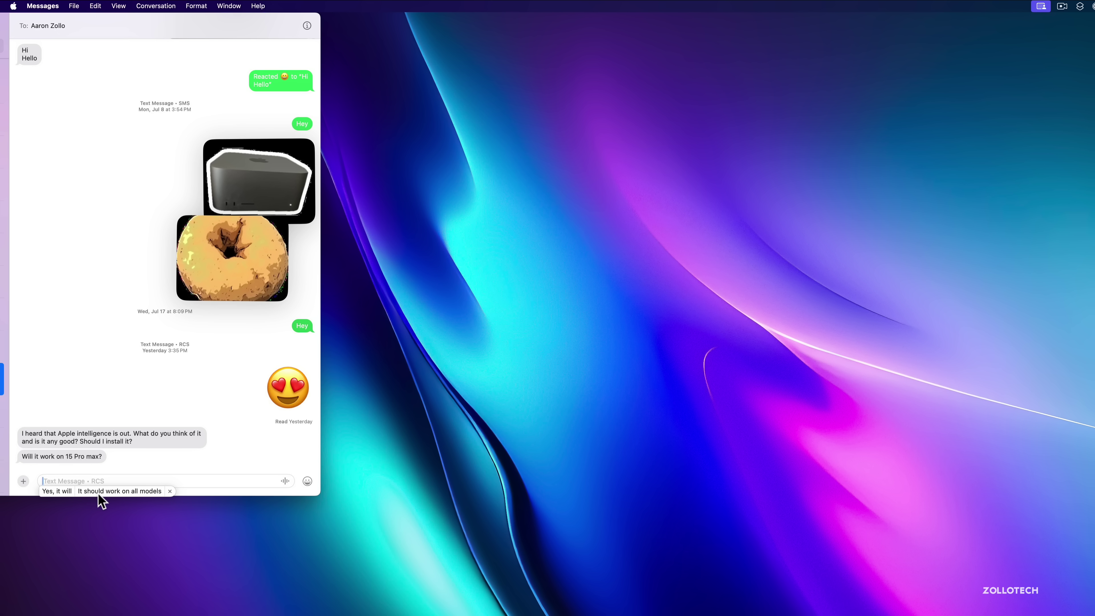
pyautogui.click(65, 493)
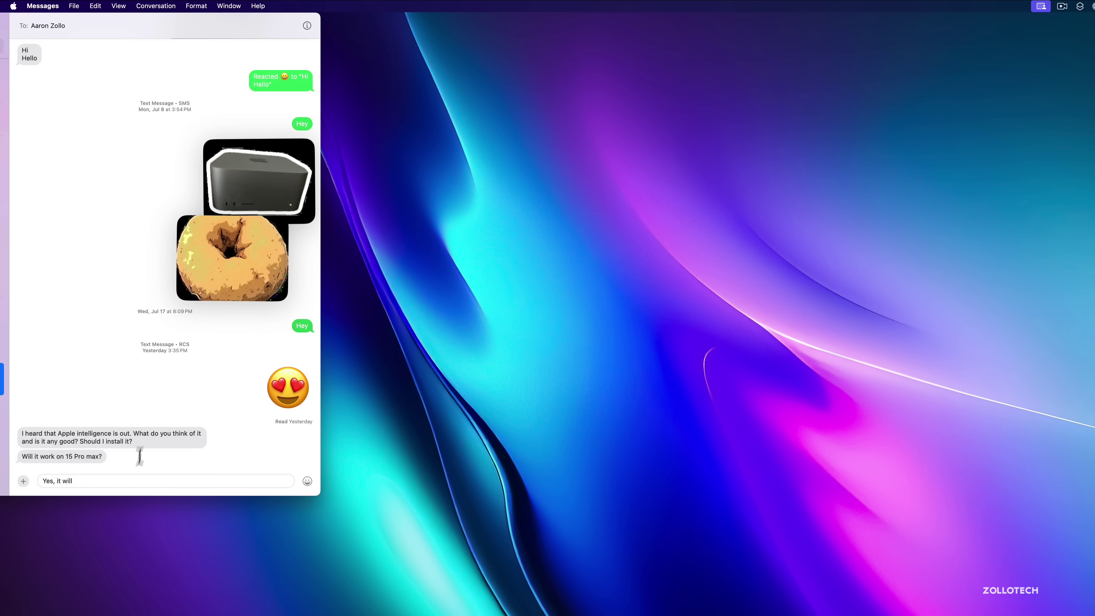
# - Rewrite the reply with Writing Tools' Concise option and accept the result
pyautogui.moveTo(121, 479); pyautogui.dragTo(29, 477)
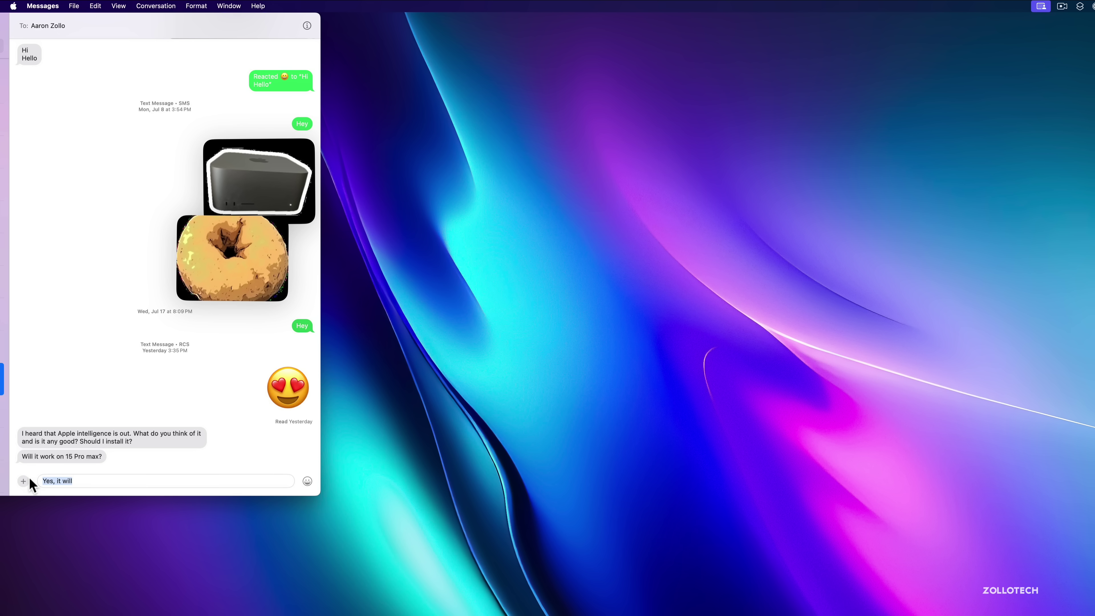
pyautogui.rightClick(51, 477)
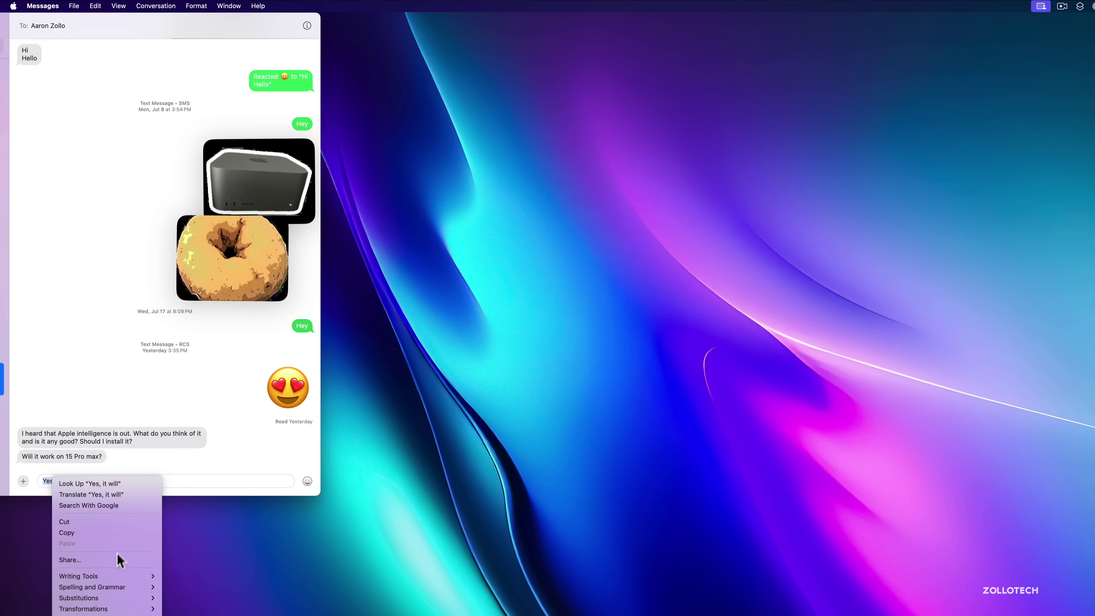
pyautogui.moveTo(115, 576)
pyautogui.click(208, 550)
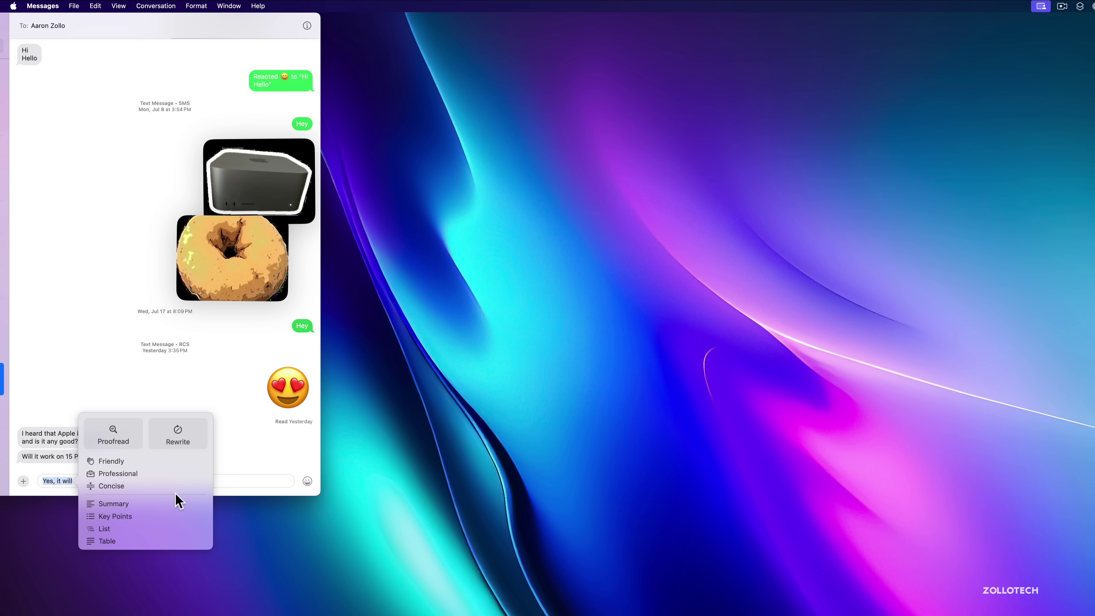
pyautogui.click(122, 489)
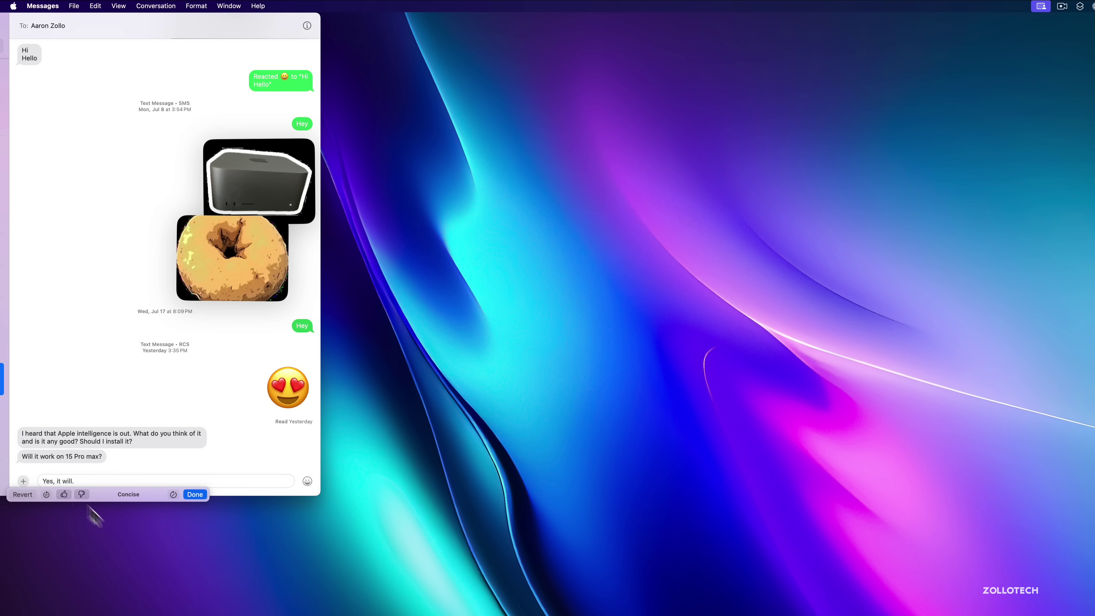
pyautogui.click(91, 479)
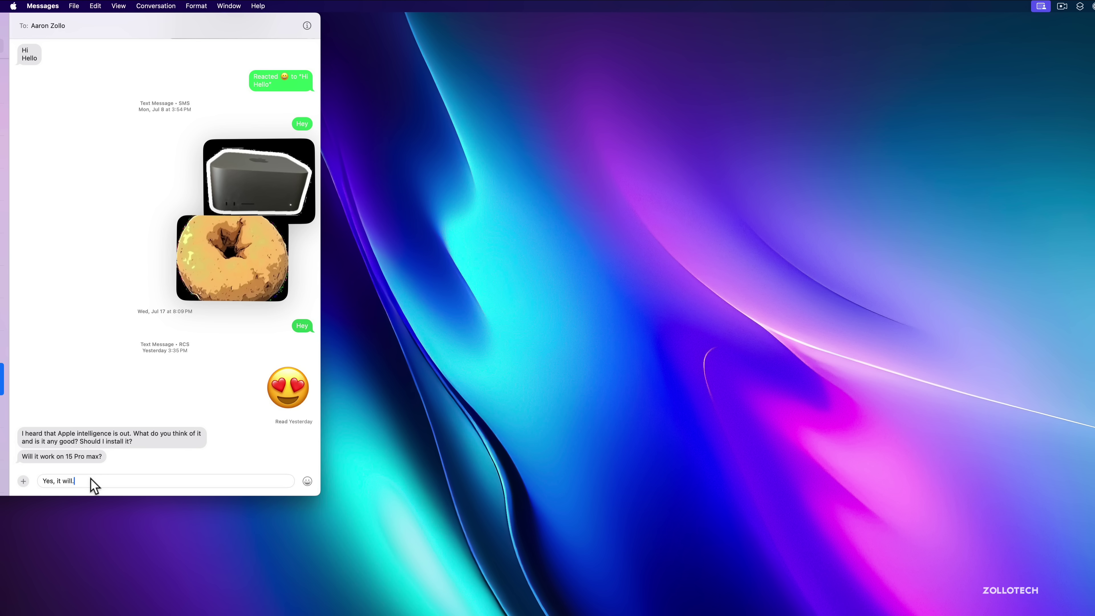
# - Browse the emoji picker's smileys, animals and frequently used categories, then close it
pyautogui.press('ctrl+super+space')
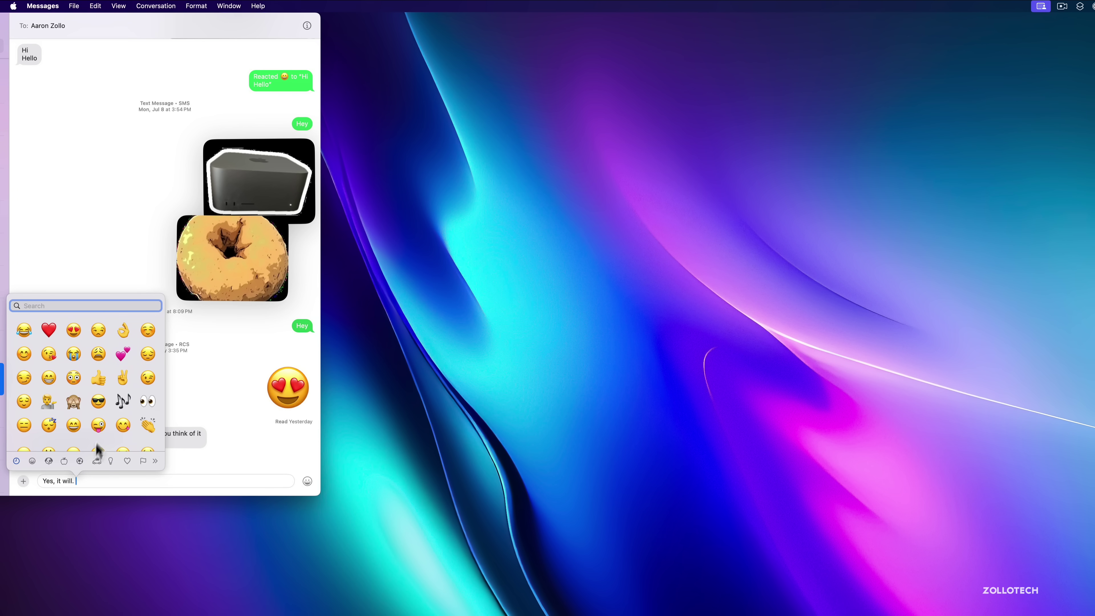
pyautogui.scroll(-2, 96, 443)
pyautogui.scroll(2, 99, 430)
pyautogui.click(32, 460)
pyautogui.click(49, 461)
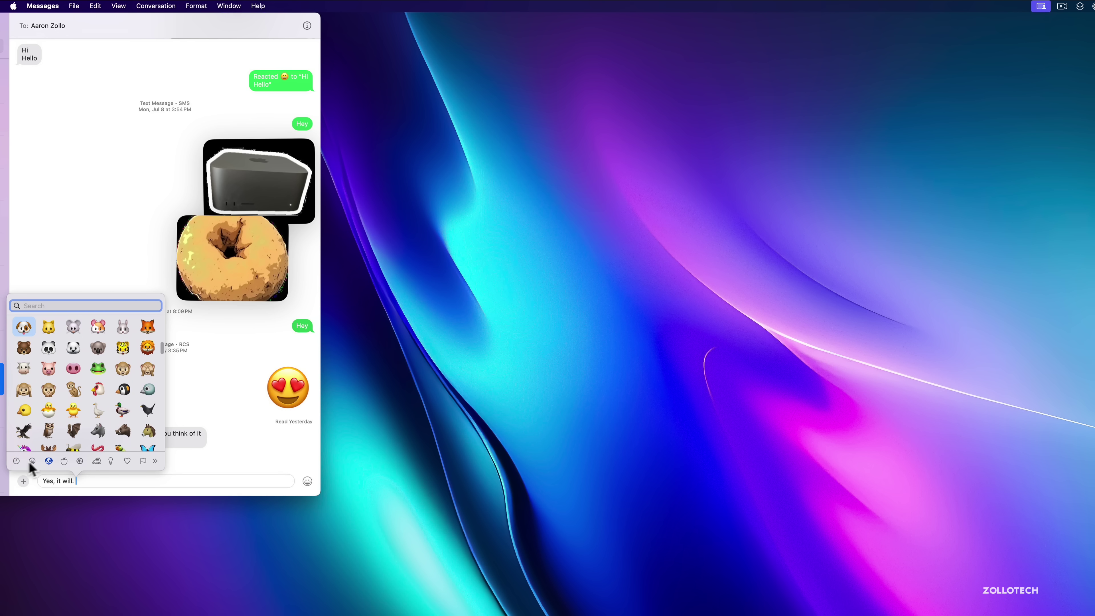
pyautogui.click(16, 461)
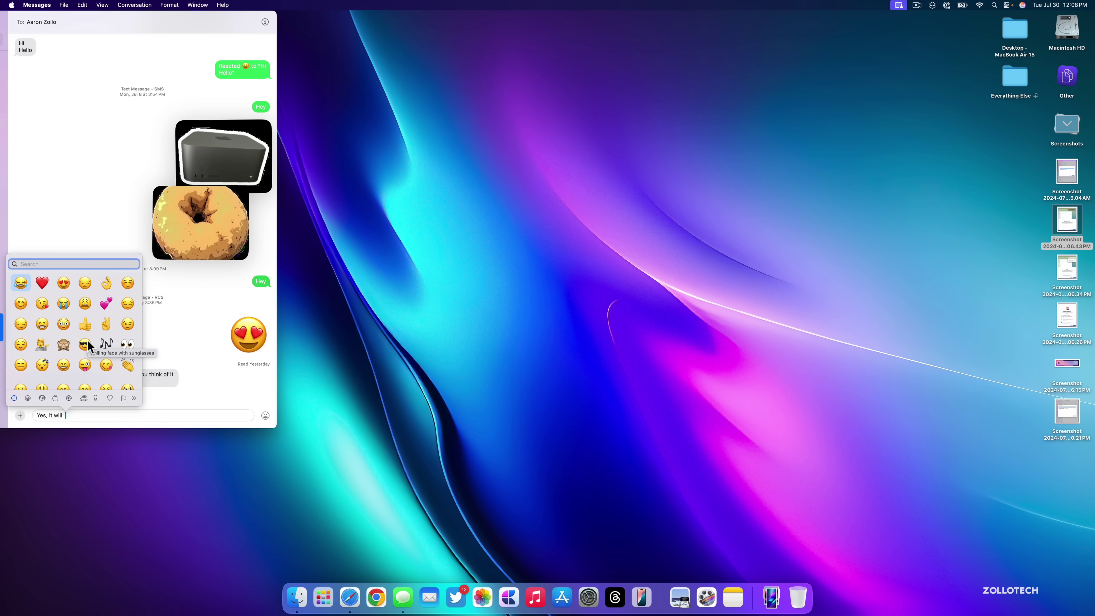
pyautogui.click(208, 371)
# - Summarize the open Bloomberg email in Mail, then dismiss the summary
pyautogui.click(370, 410)
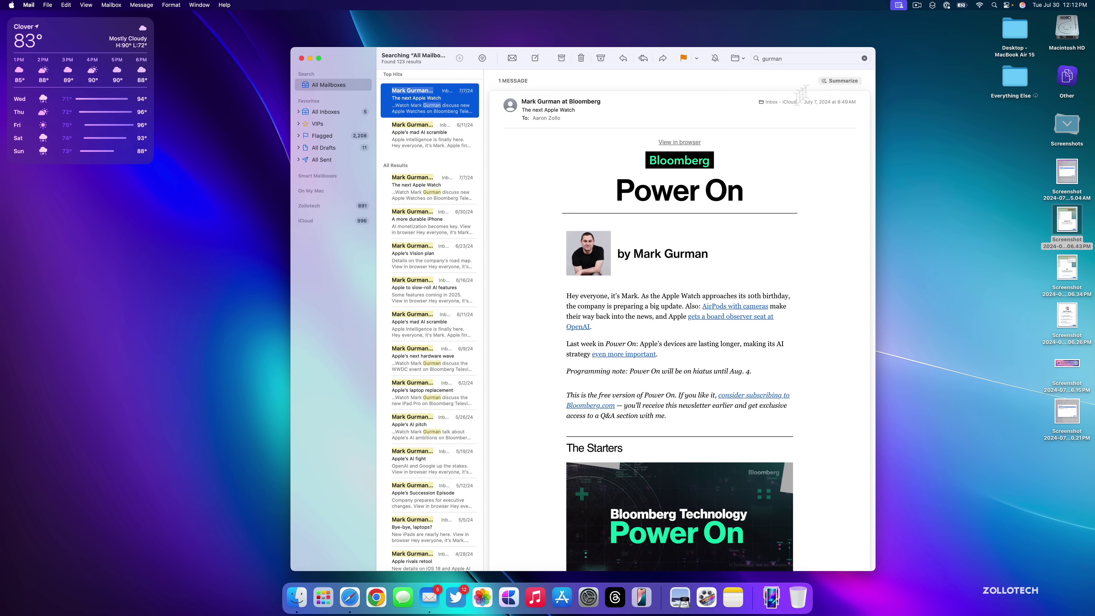
pyautogui.click(832, 81)
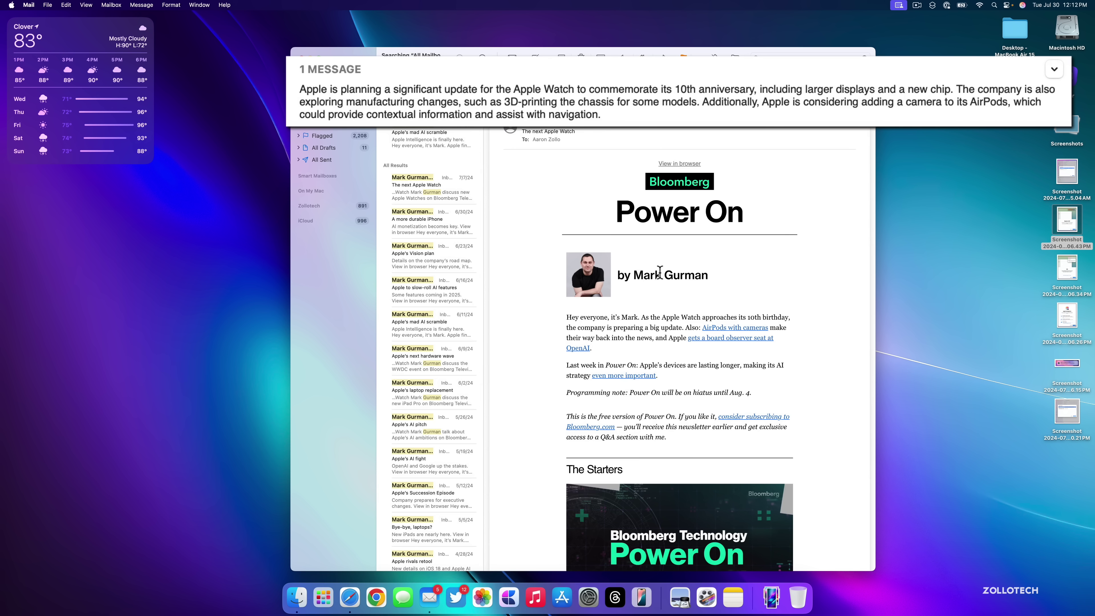
pyautogui.click(536, 163)
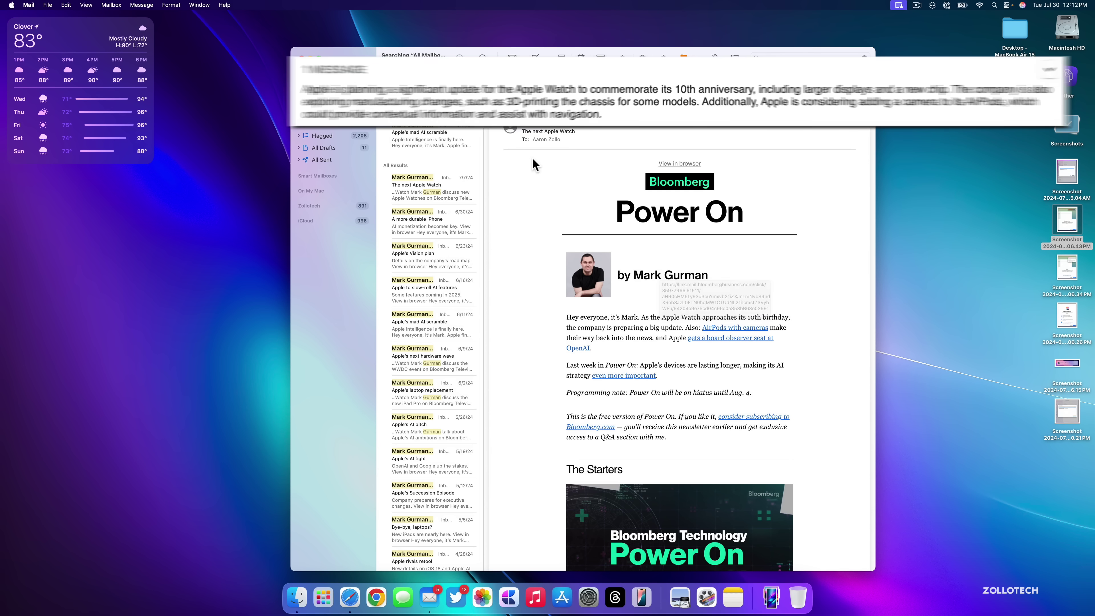
# - Start a new email with the body 'This is a new message about apple intelligence.'
pyautogui.click(536, 60)
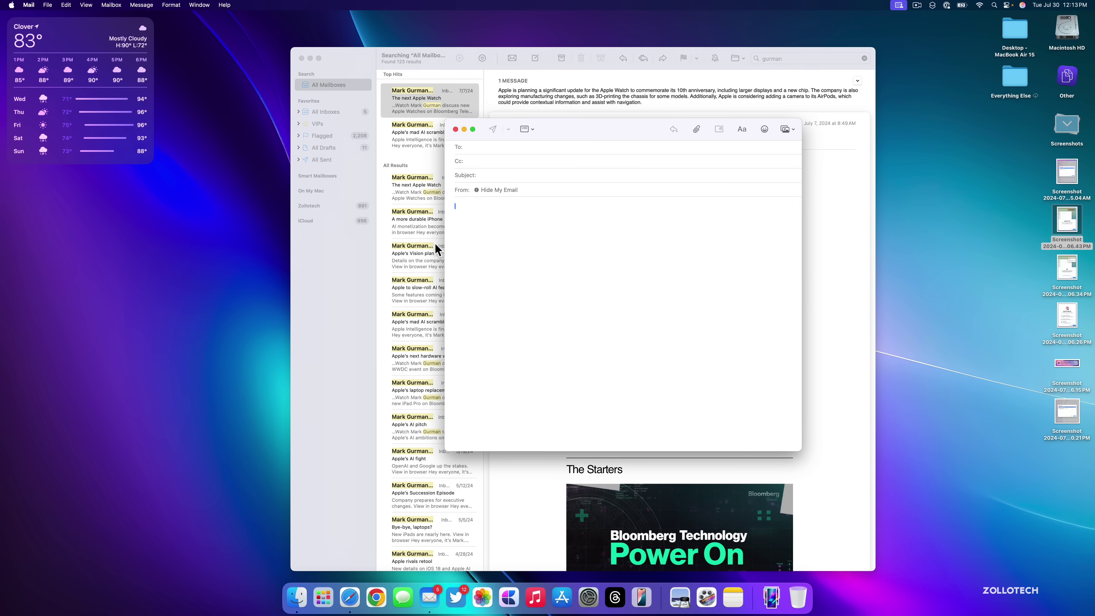
pyautogui.click(450, 267)
pyautogui.write('this is a new mes')
pyautogui.write('sage abou')
pyautogui.write('t apple intelligence.')
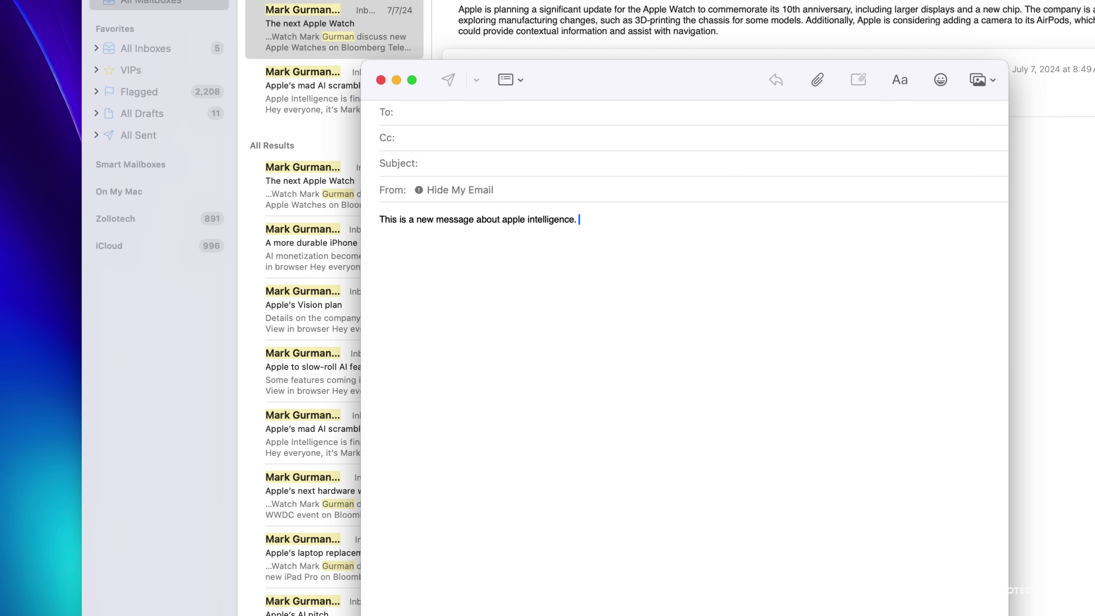
# - Select the whole body sentence and show Writing Tools for it
pyautogui.moveTo(587, 223); pyautogui.dragTo(405, 220)
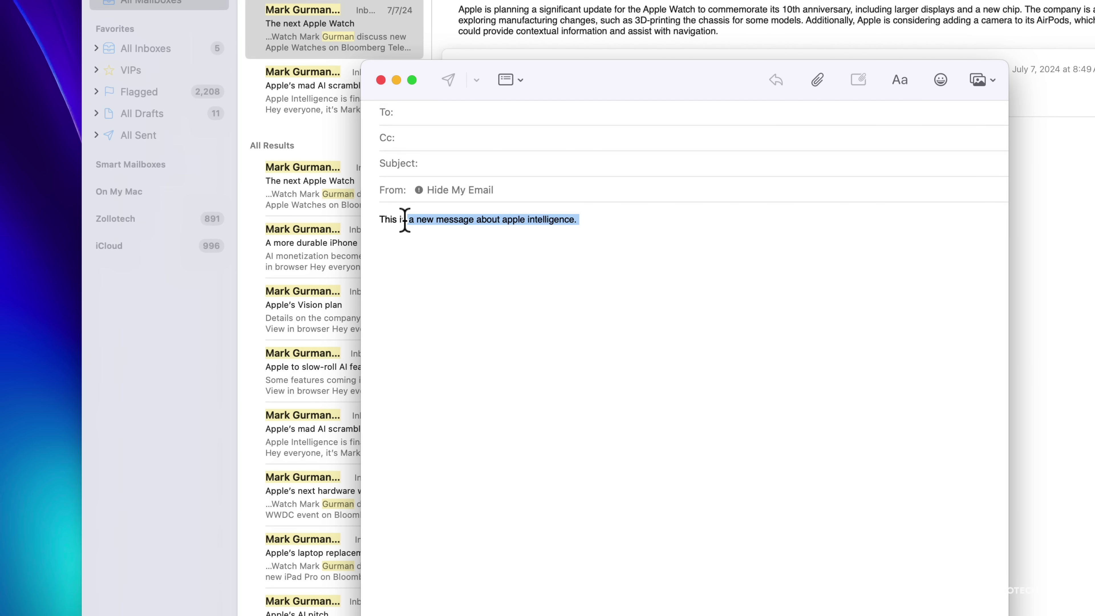
pyautogui.moveTo(606, 216); pyautogui.dragTo(357, 218)
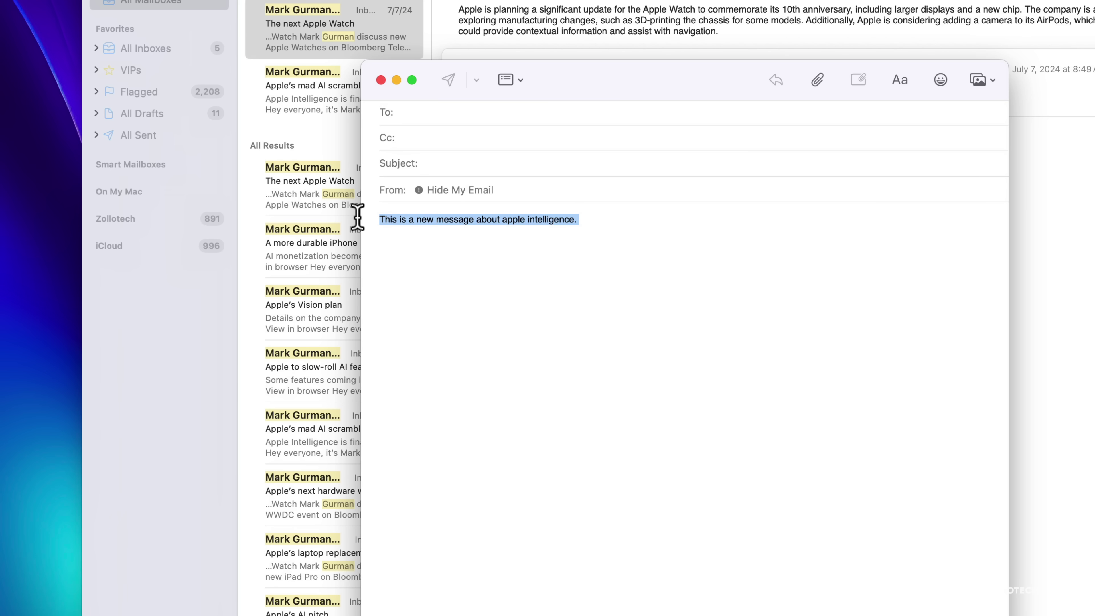
pyautogui.rightClick(461, 220)
pyautogui.moveTo(588, 539)
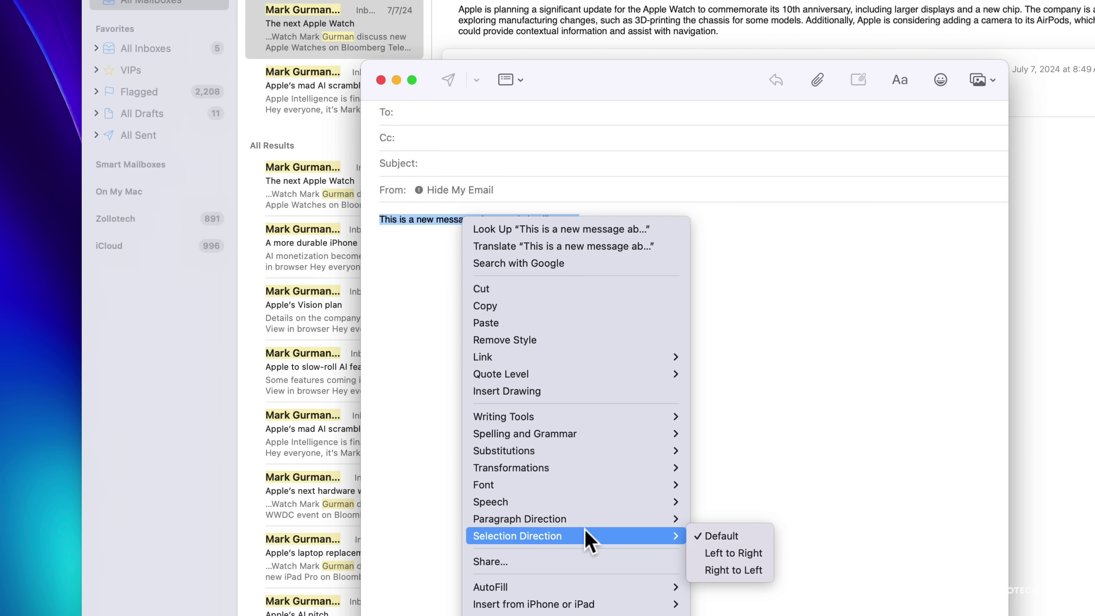
pyautogui.moveTo(641, 417)
pyautogui.click(746, 418)
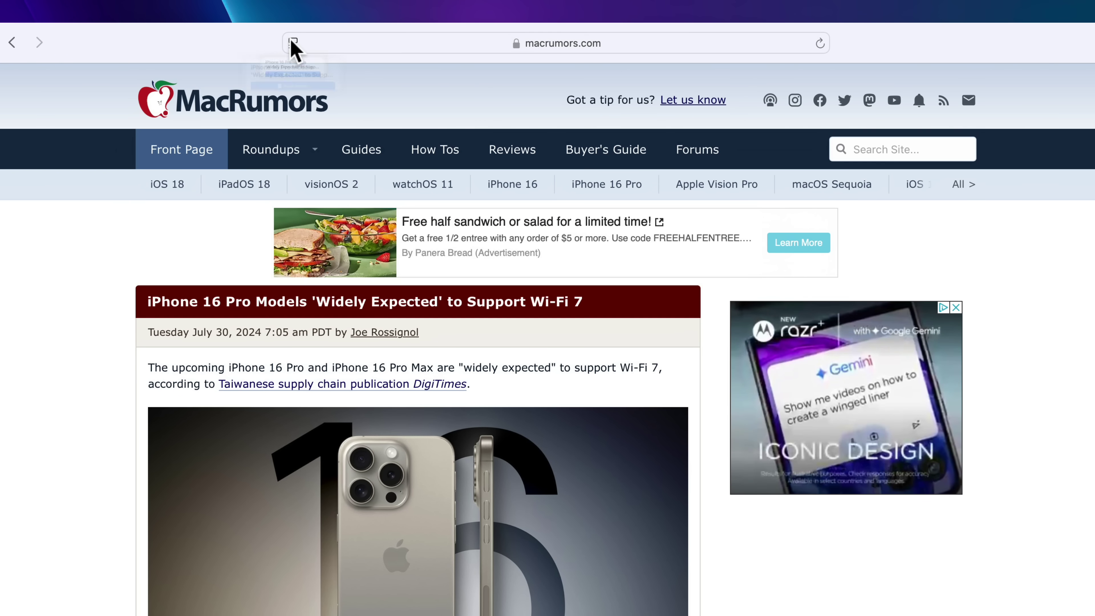
# - Show the MacRumors Wi-Fi 7 article in Reader view and summarize it
pyautogui.click(293, 43)
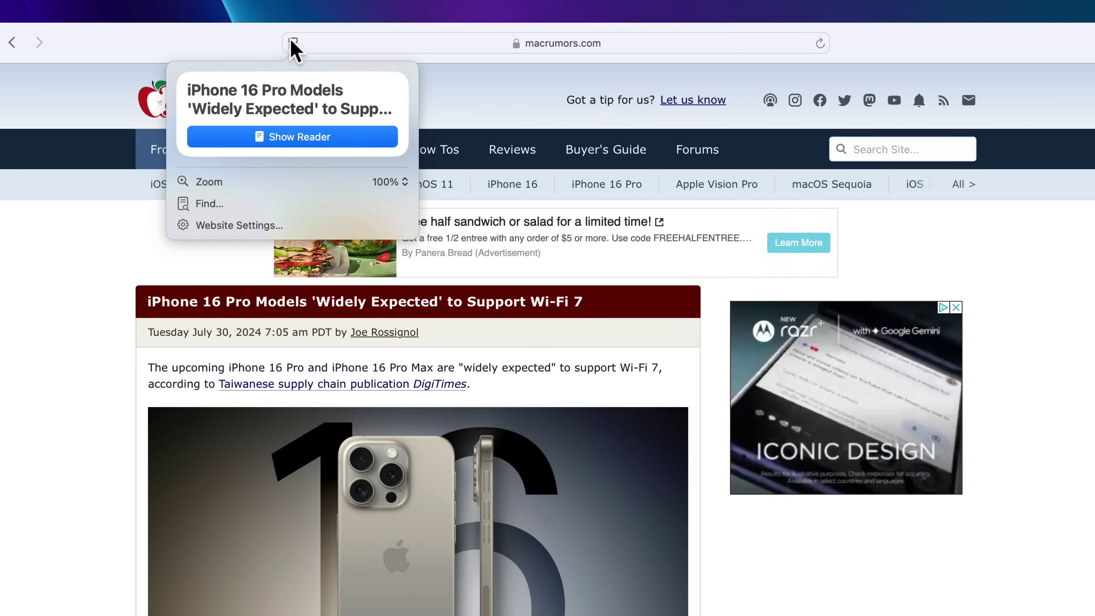
pyautogui.click(299, 147)
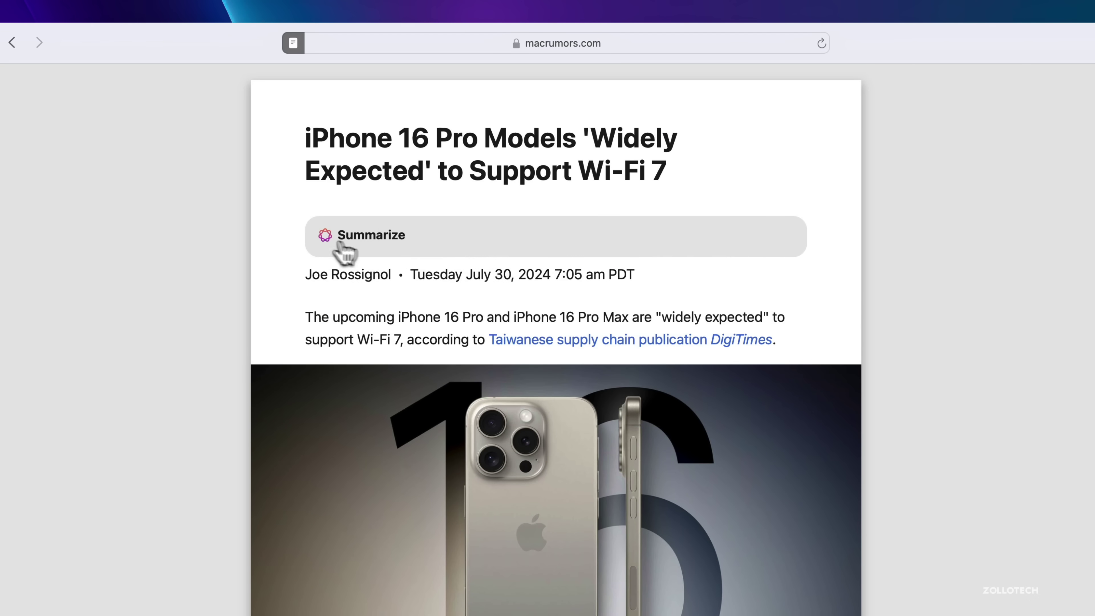
pyautogui.click(356, 248)
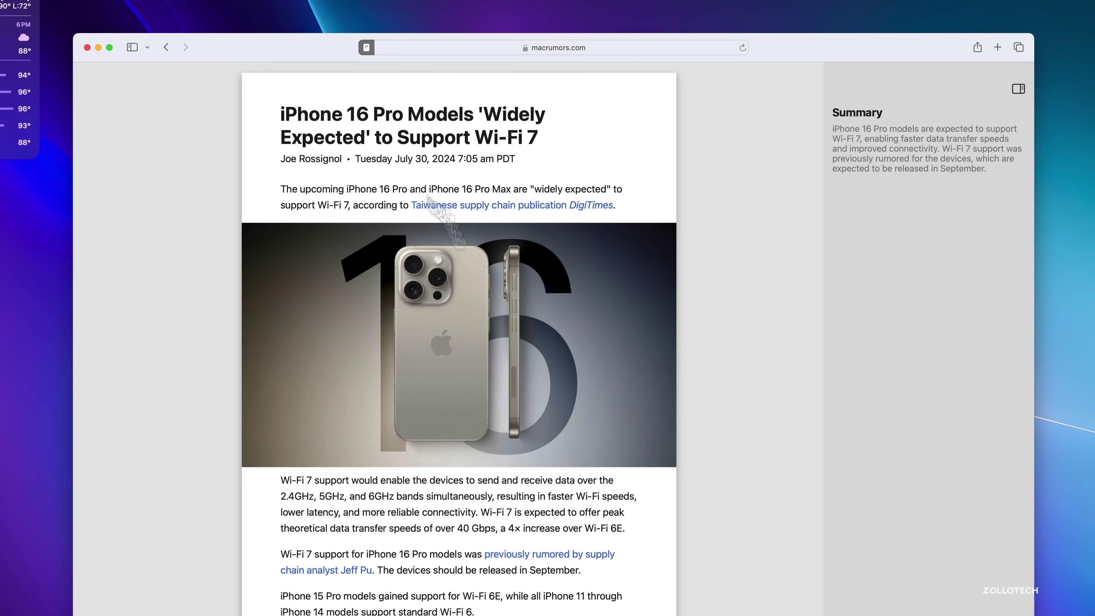
pyautogui.scroll(-1, 464, 469)
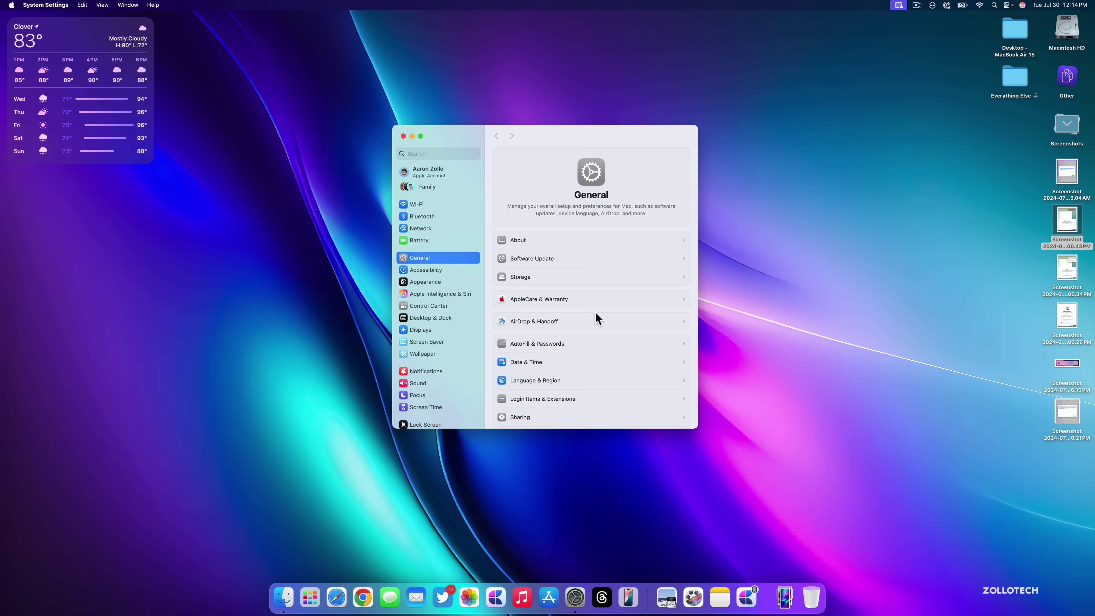
# - Display the Reduce Interruptions Focus with Intelligent Breakthrough & Silencing switched on
pyautogui.click(425, 398)
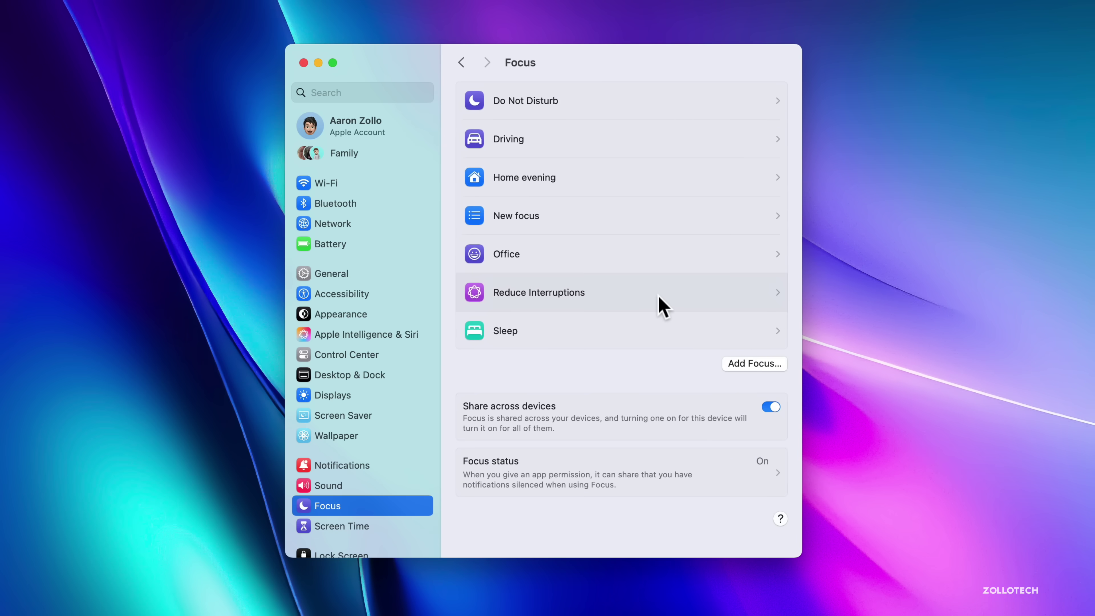
pyautogui.click(612, 278)
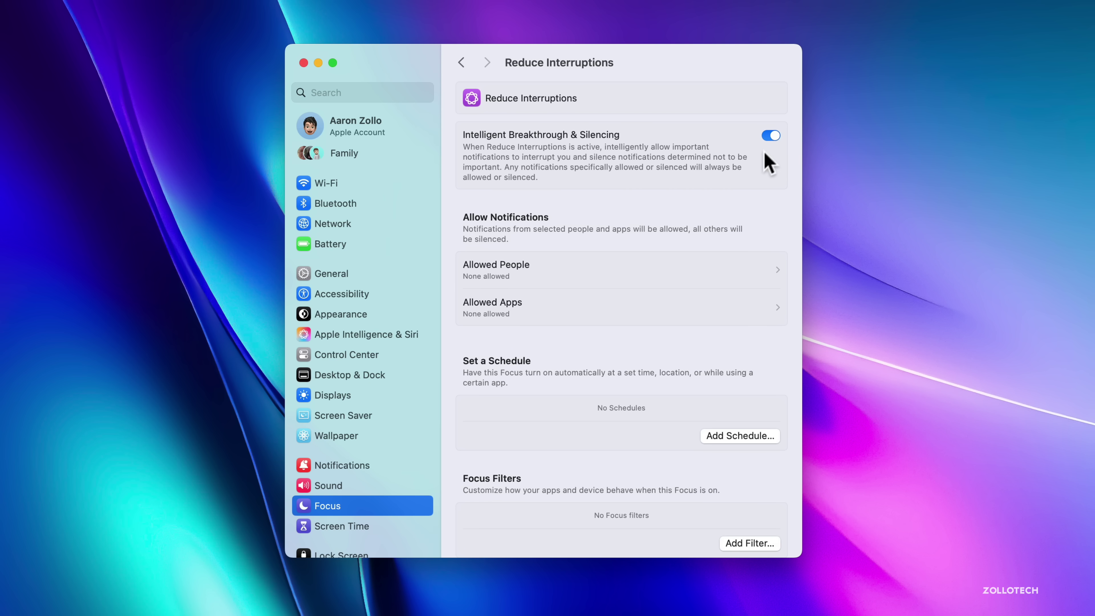
pyautogui.moveTo(651, 71); pyautogui.dragTo(667, 96)
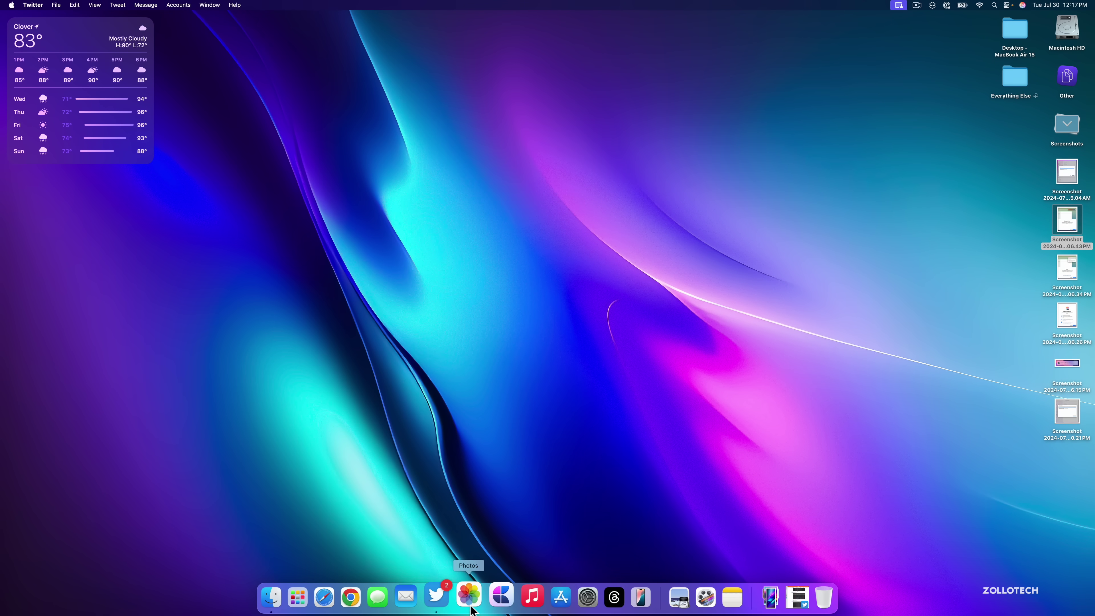
# - Bring the Twitter window back from the Dock, shift it left, and scroll the leaked-identifier tweets
pyautogui.click(790, 597)
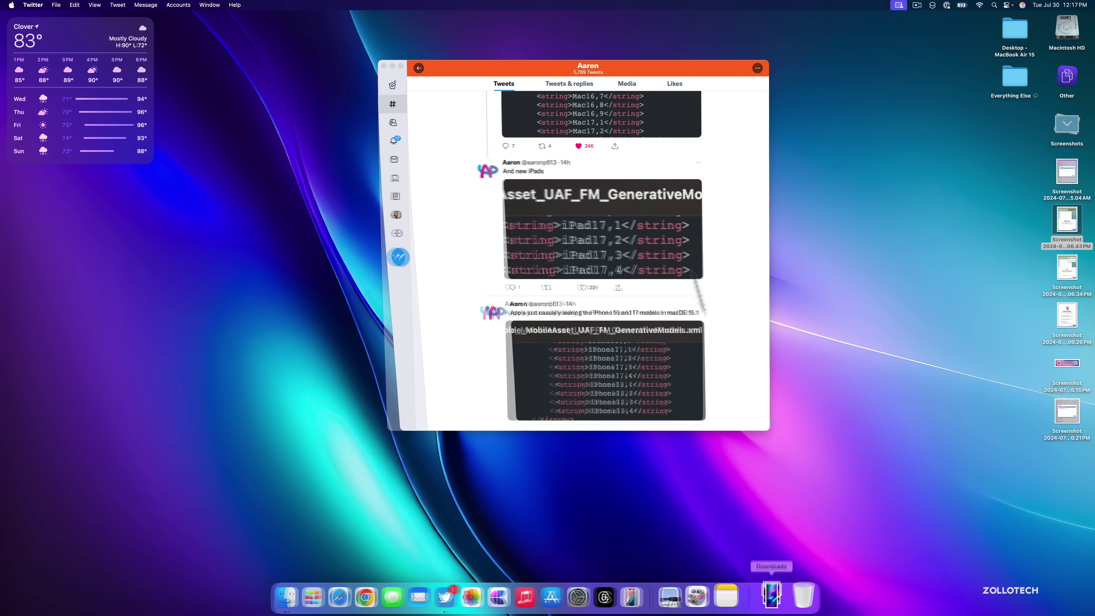
pyautogui.moveTo(536, 71); pyautogui.dragTo(497, 98)
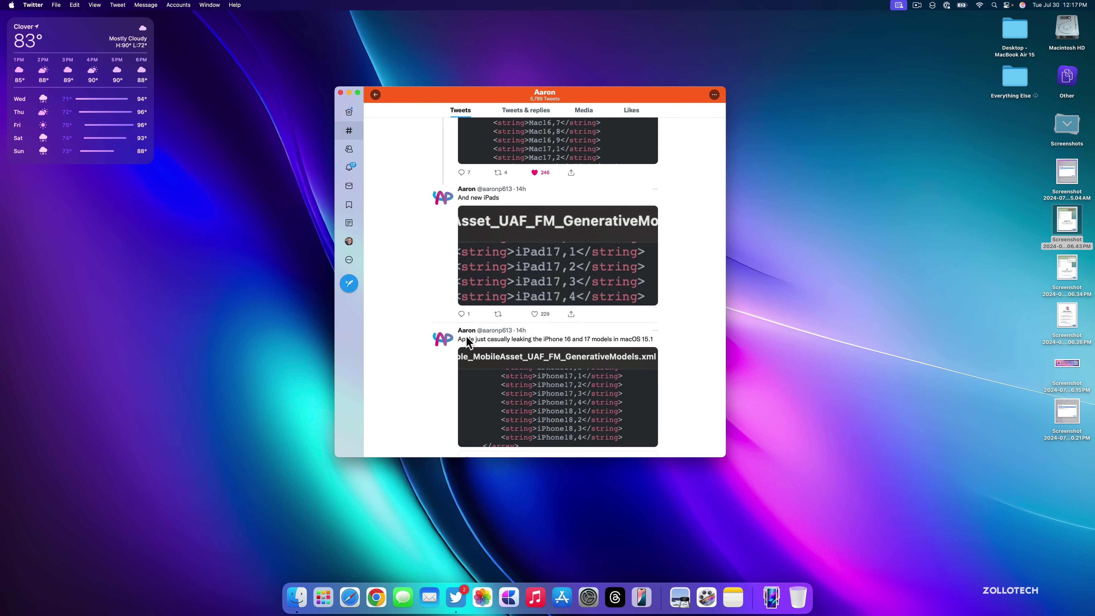
pyautogui.scroll(2, 519, 224)
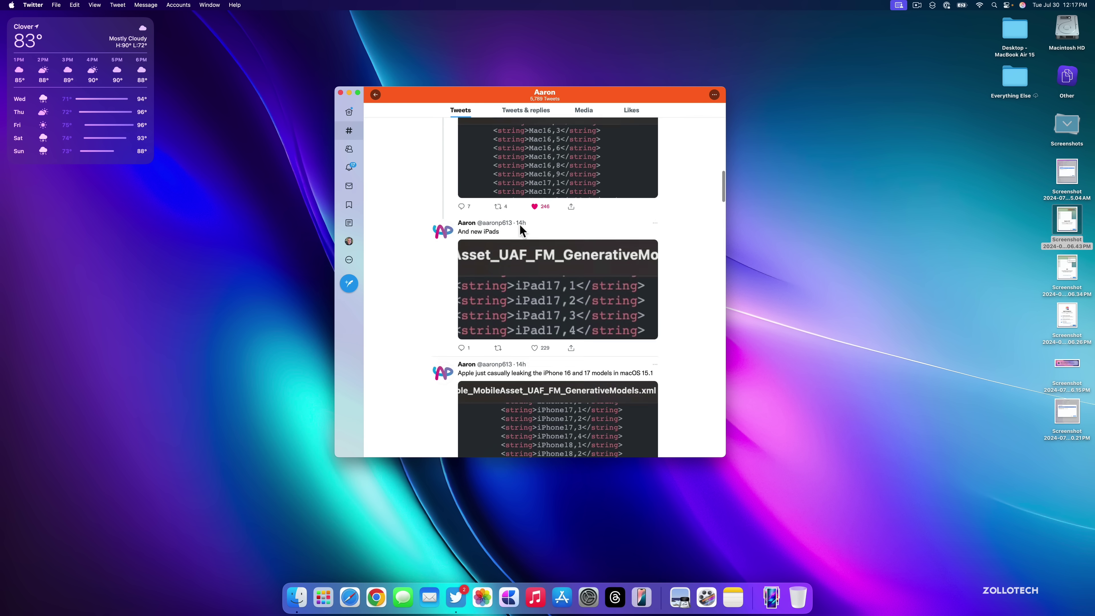
pyautogui.scroll(2, 519, 225)
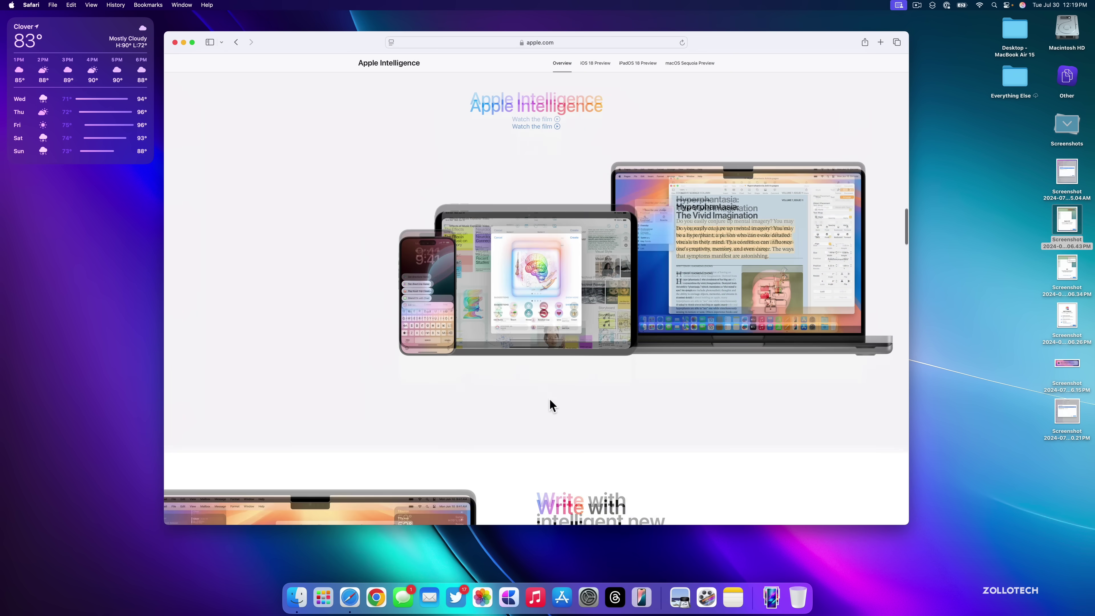
pyautogui.scroll(-6, 549, 399)
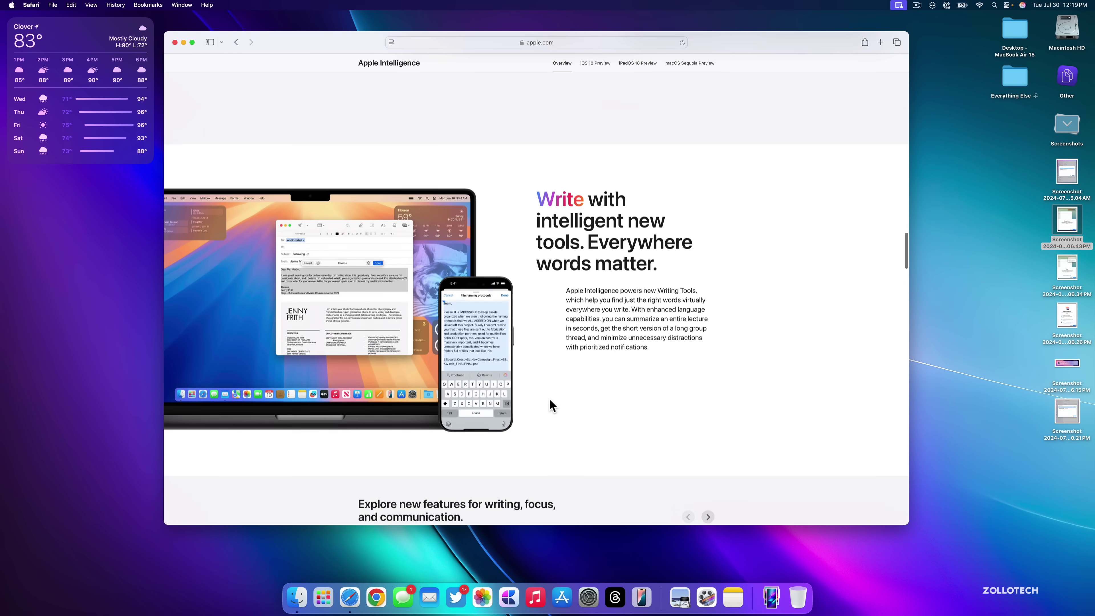
# - Read the apple.com Apple Intelligence page down to its SDK section, then hide Safari
pyautogui.scroll(-4, 553, 404)
pyautogui.scroll(-6, 556, 410)
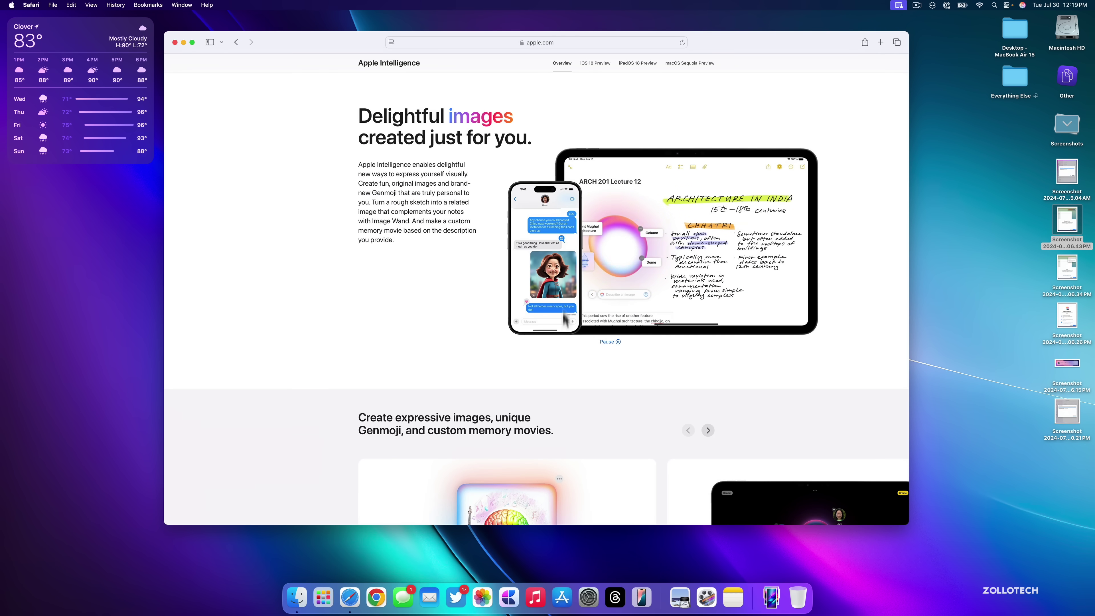
pyautogui.scroll(-5, 562, 319)
pyautogui.scroll(-15, 562, 322)
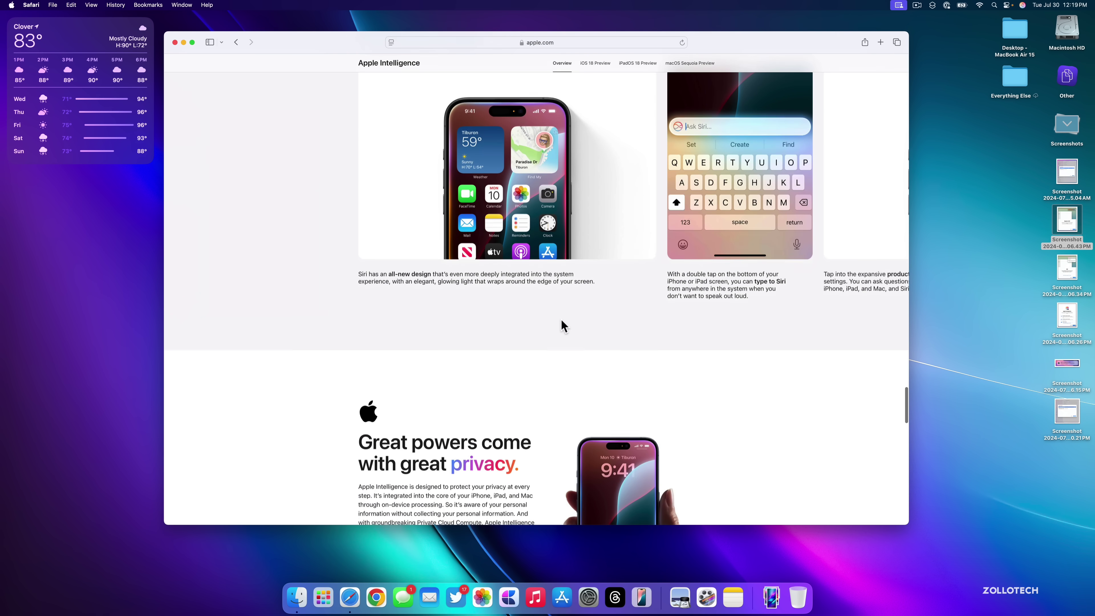
pyautogui.scroll(-7, 561, 322)
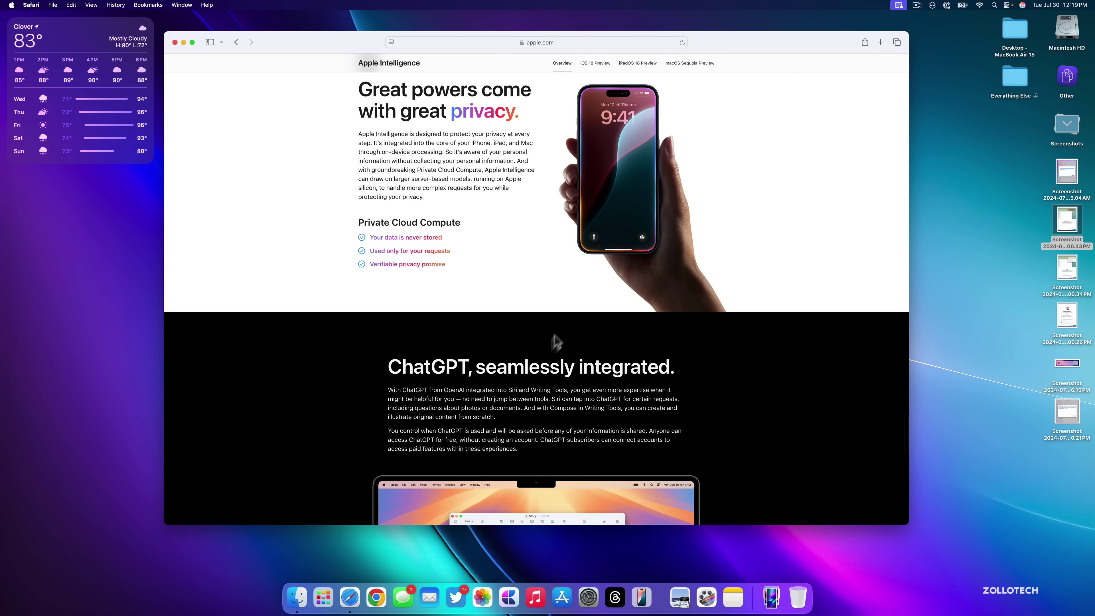
pyautogui.scroll(-8, 416, 377)
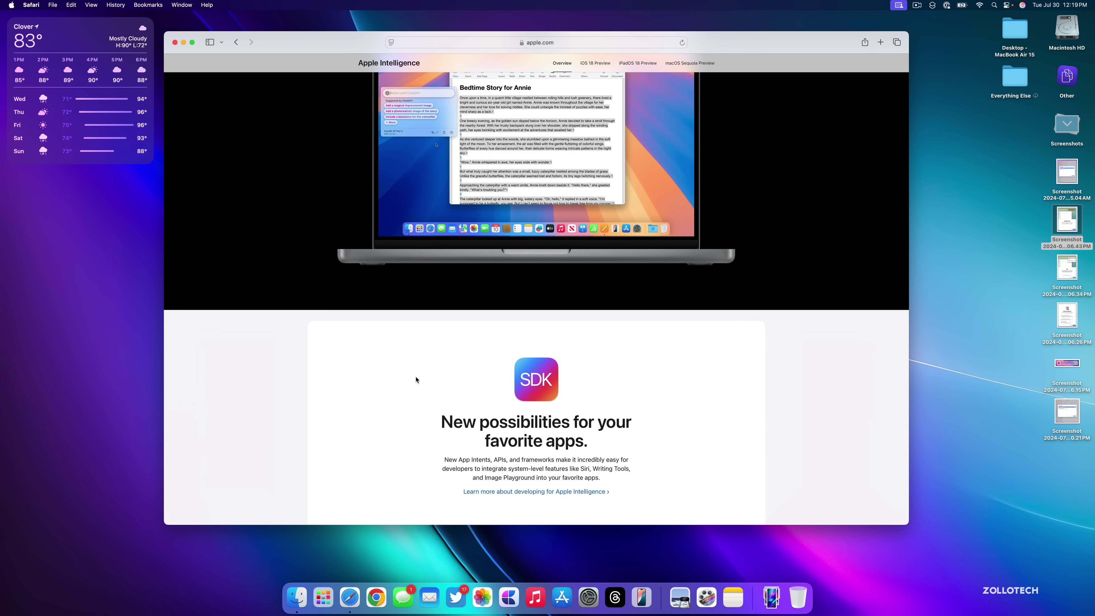
pyautogui.press('super+comma')
pyautogui.press('super+h')
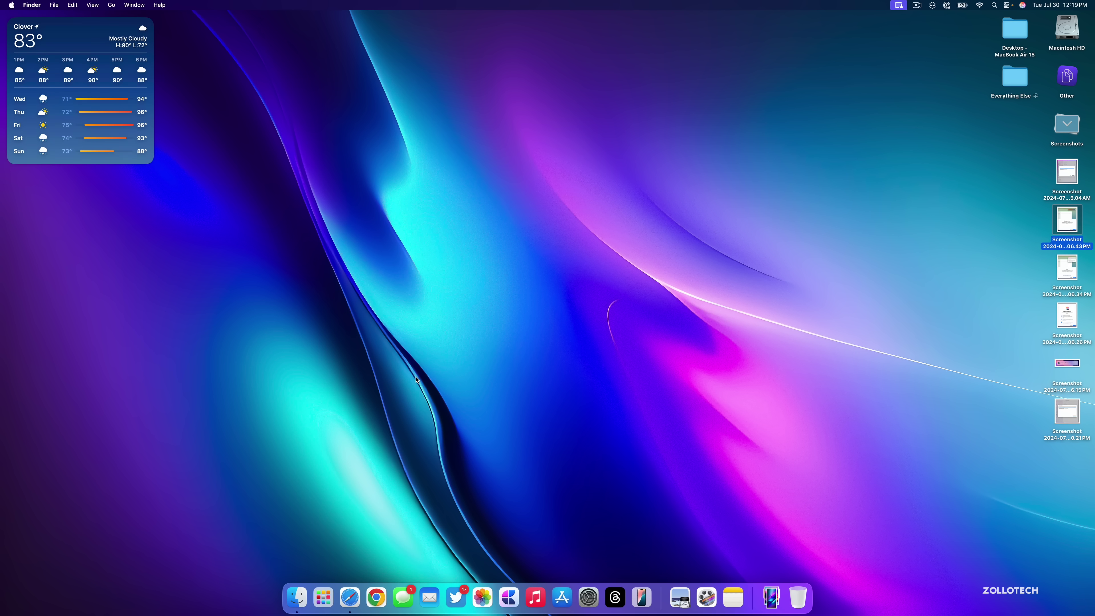
pyautogui.press('super+Tab')
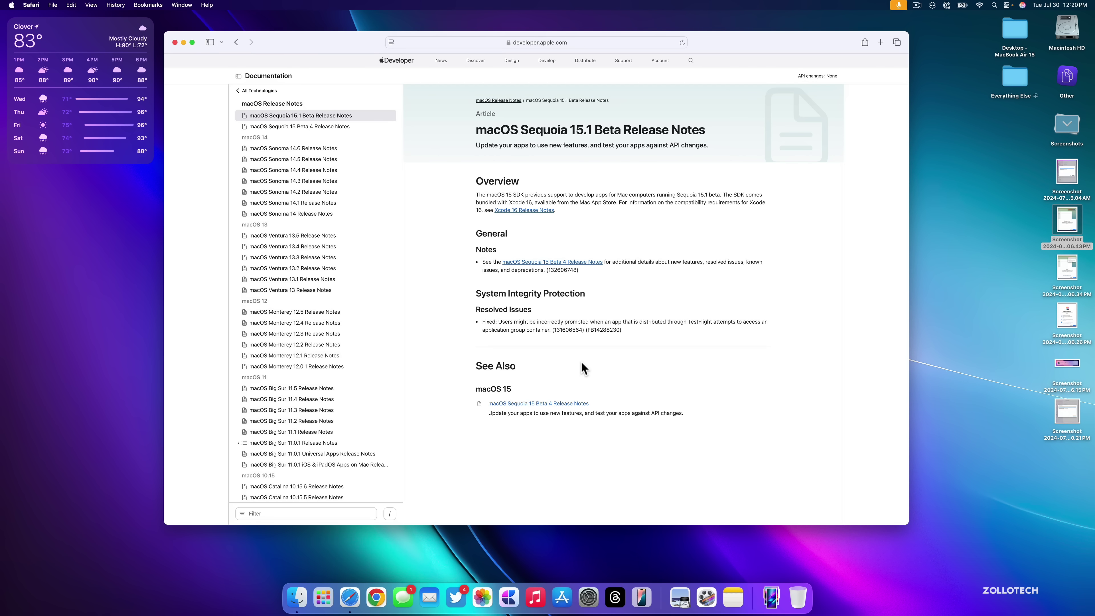
pyautogui.press('super+q')
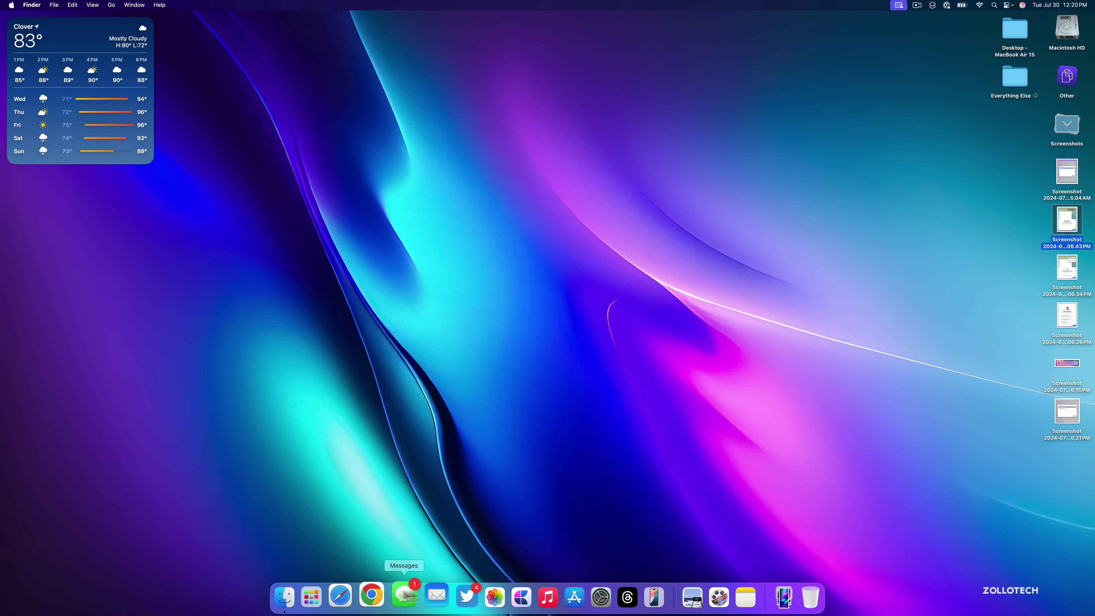
pyautogui.click(581, 588)
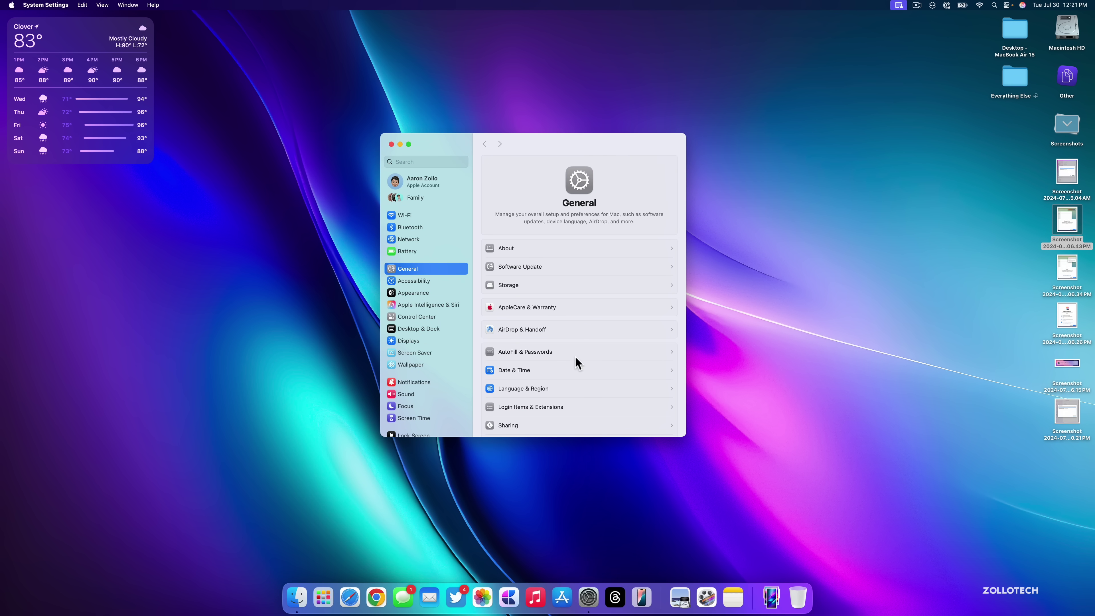
pyautogui.click(416, 306)
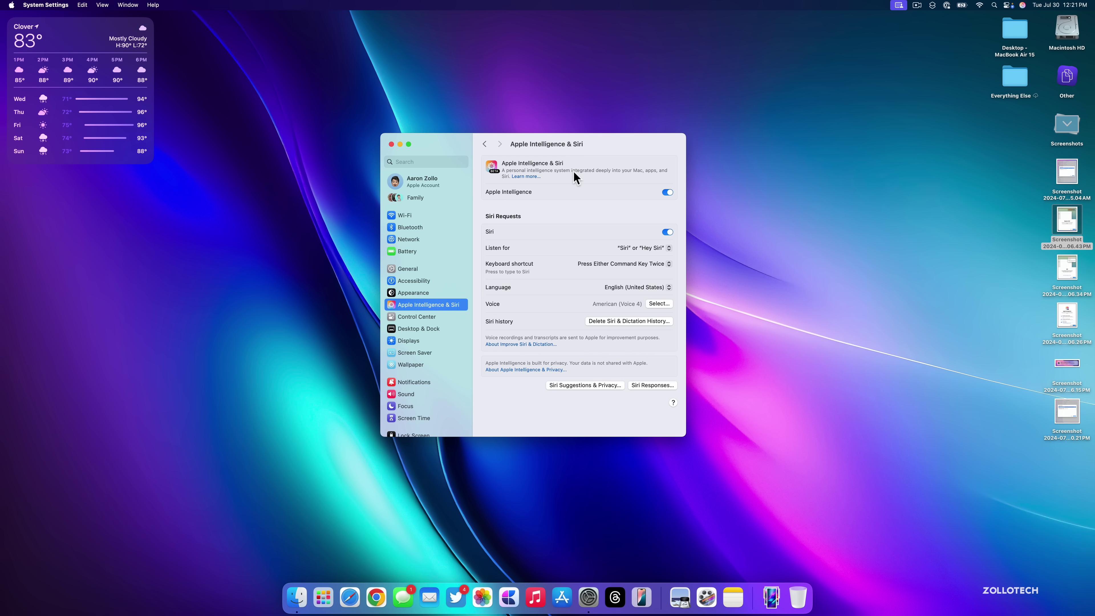
pyautogui.click(403, 250)
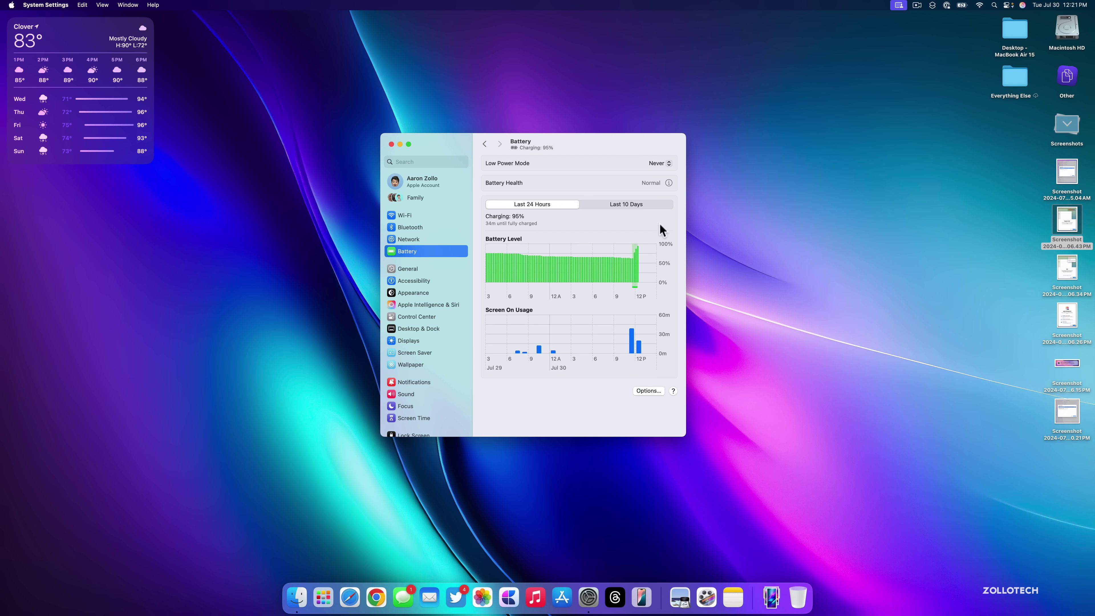
pyautogui.click(668, 182)
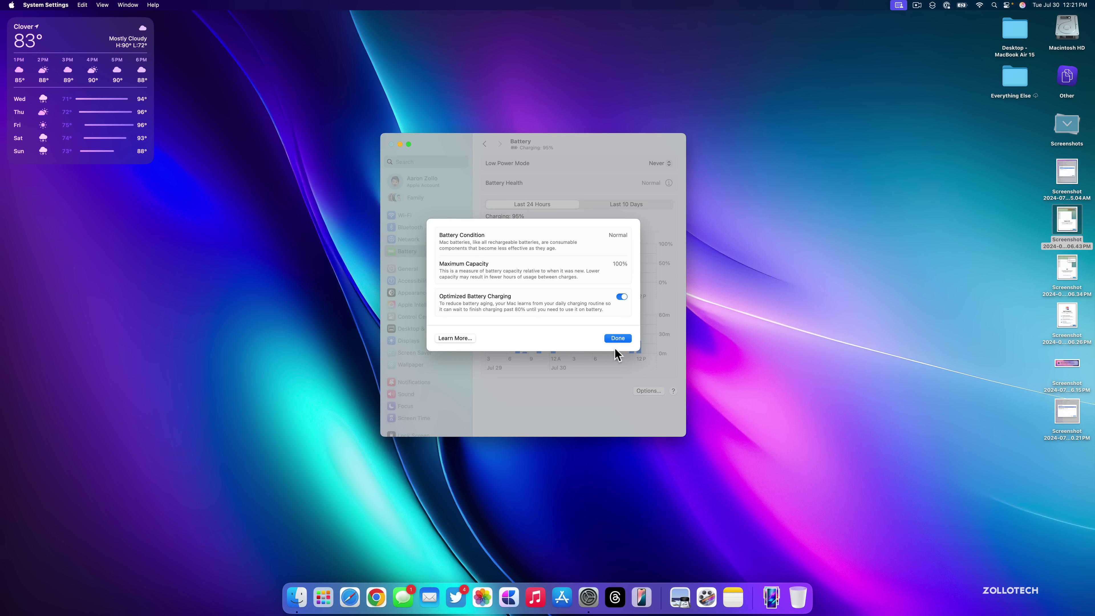
pyautogui.click(618, 338)
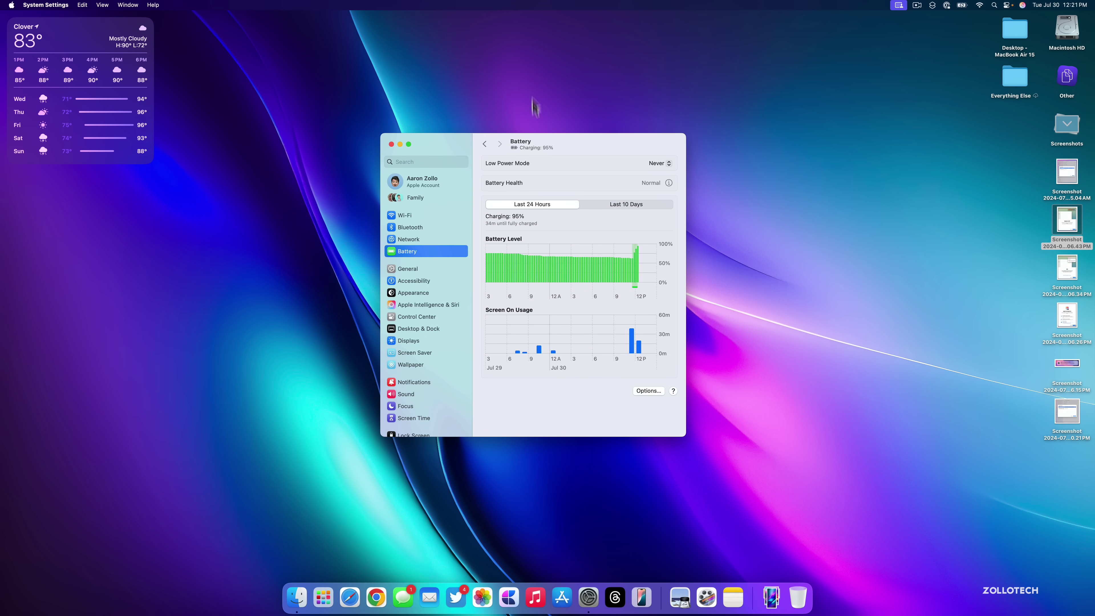
pyautogui.moveTo(556, 148); pyautogui.dragTo(567, 160)
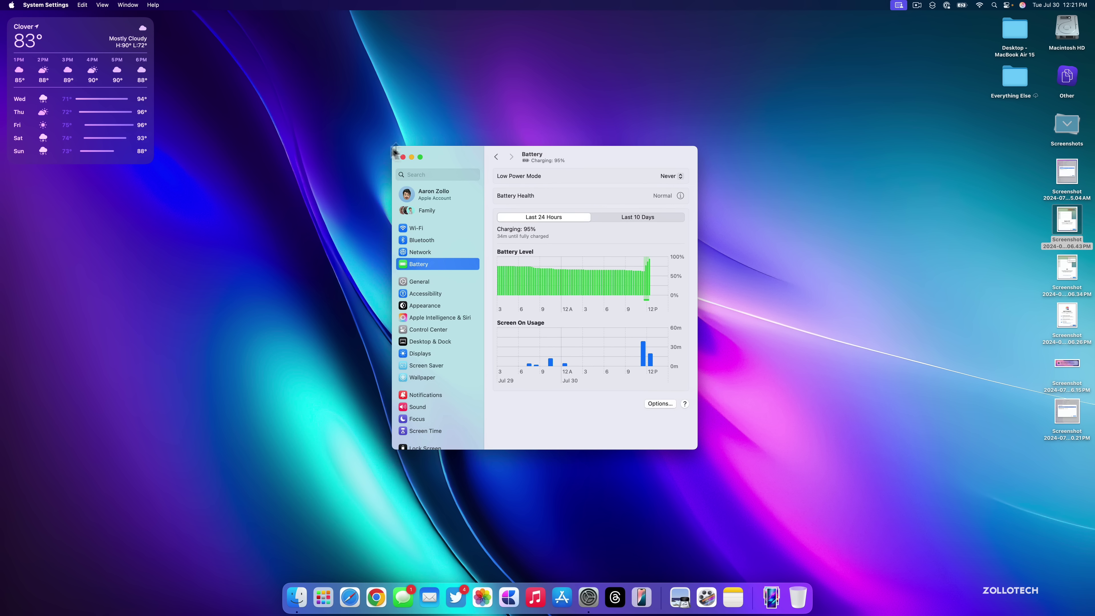
pyautogui.click(403, 157)
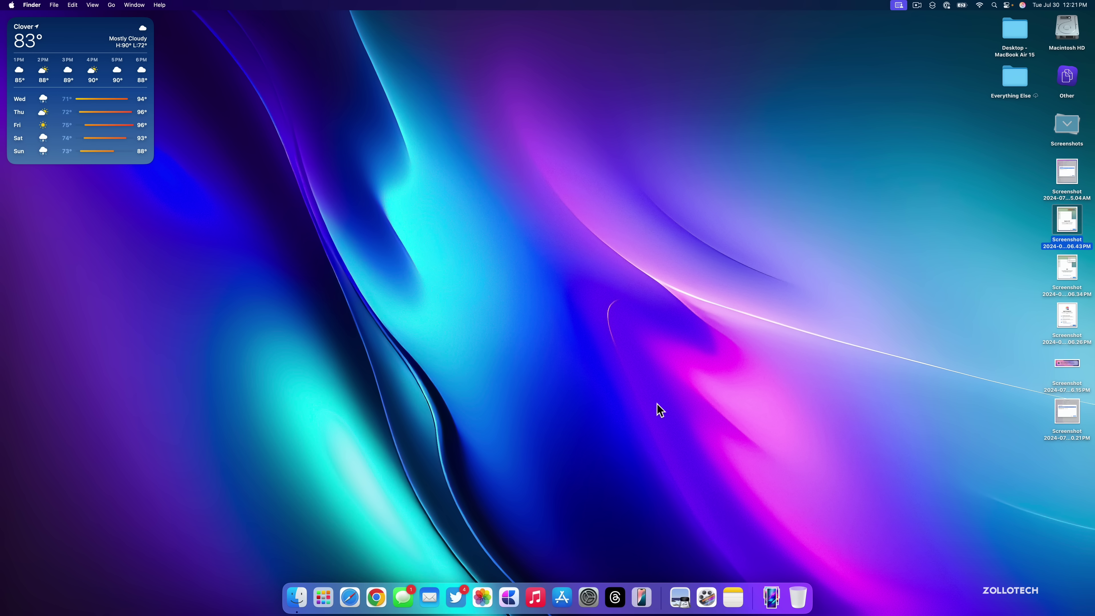
# - Collapse the expanded Screenshots stack on the desktop back into one stack
pyautogui.click(1068, 129)
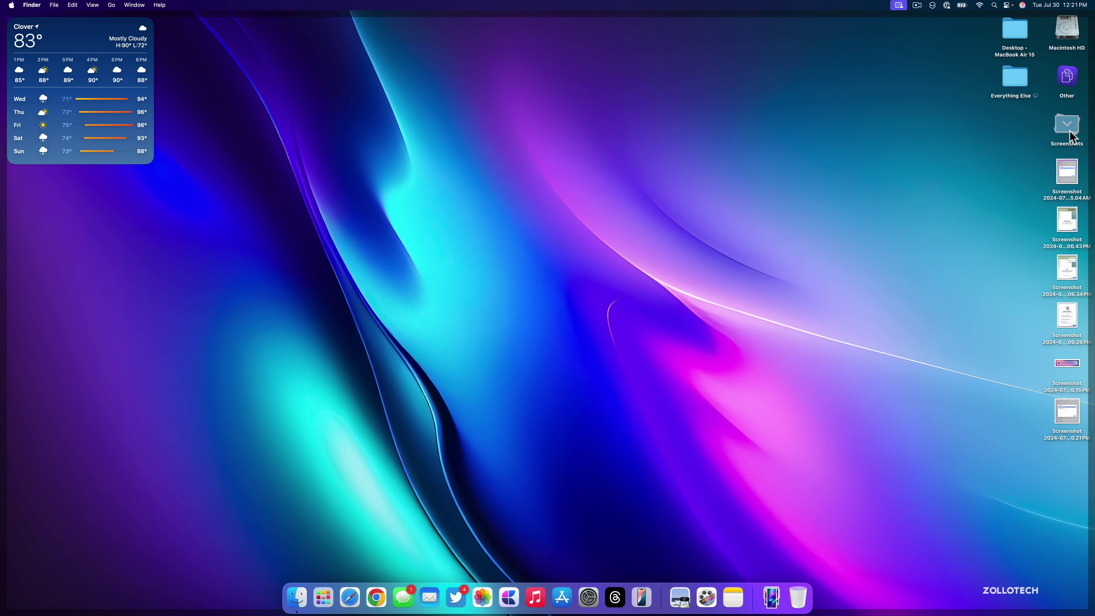